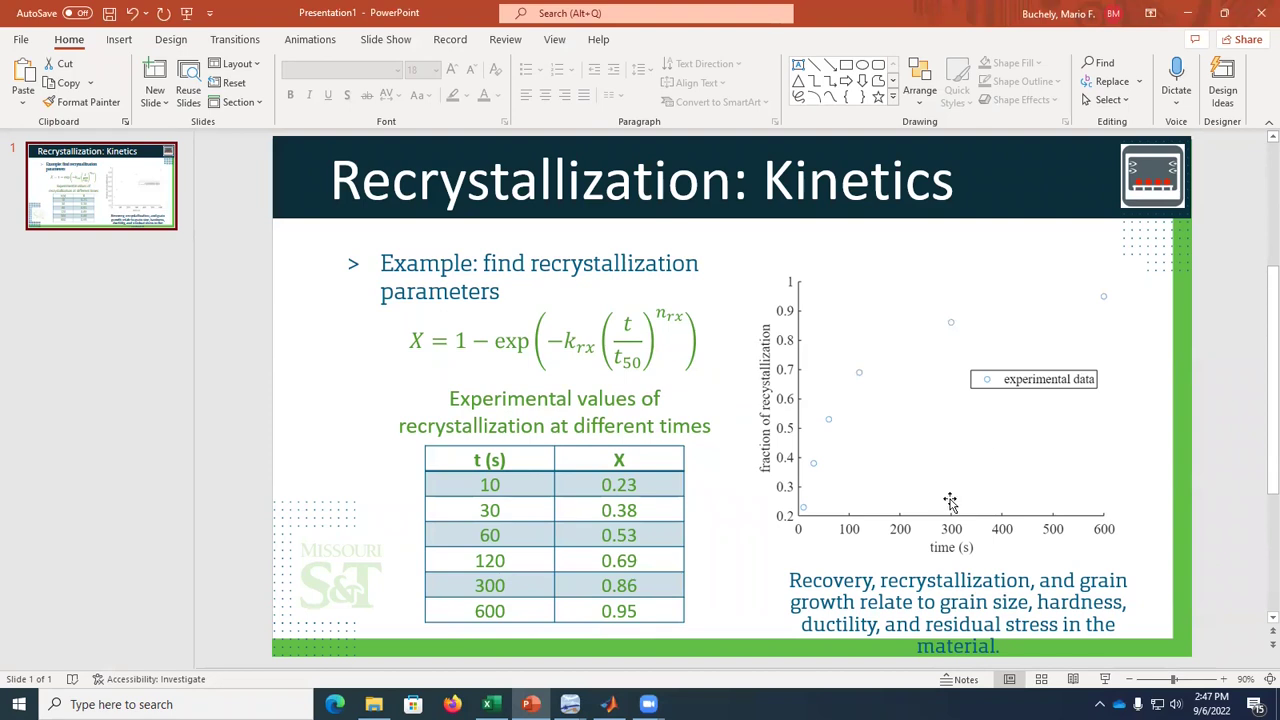
Load Class04.mat into the MATLAB workspace and inspect its t_exp and X_exp variables.
{"action": "mouse_move", "coordinate": [609, 704]}
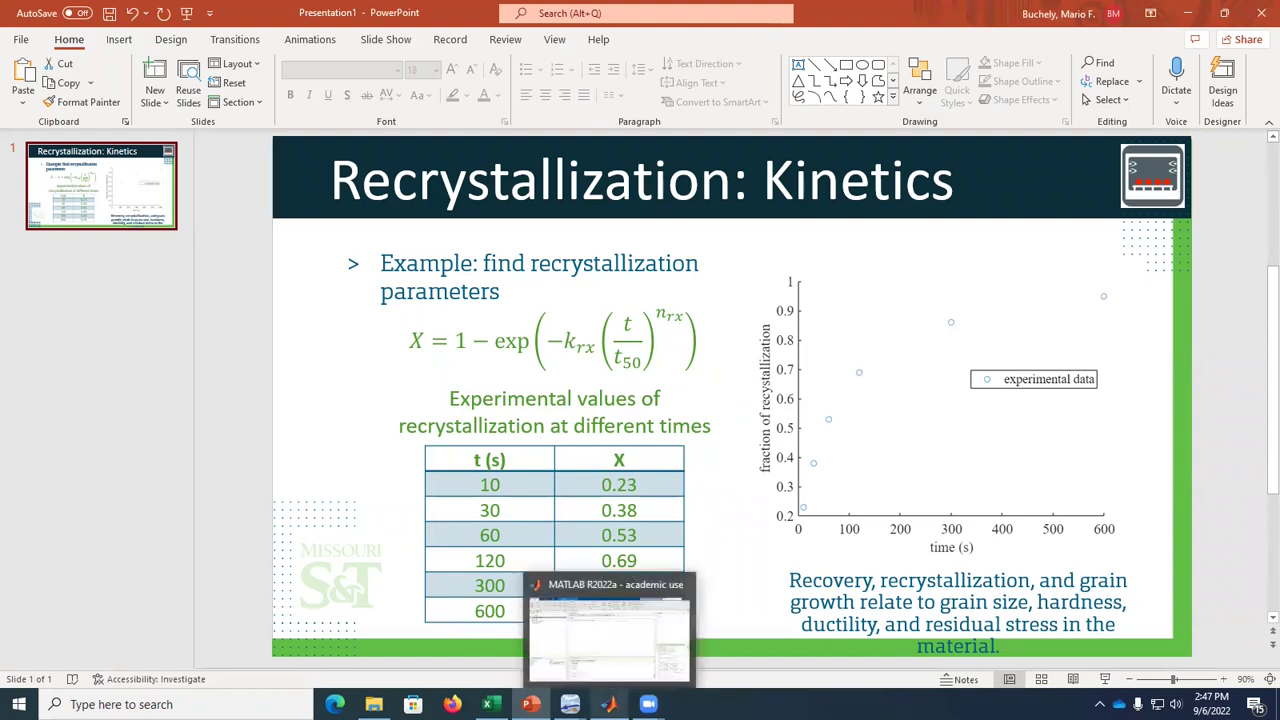
{"action": "left_click", "coordinate": [600, 645]}
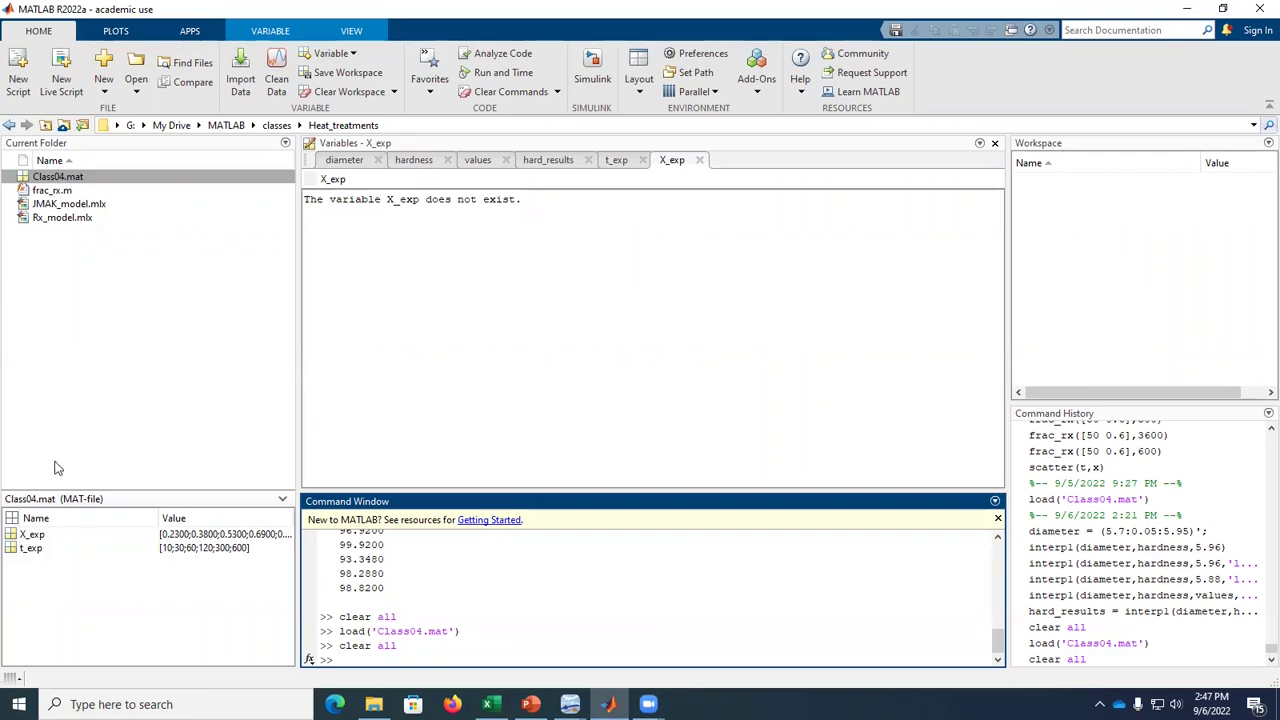
{"action": "double_click", "coordinate": [57, 178]}
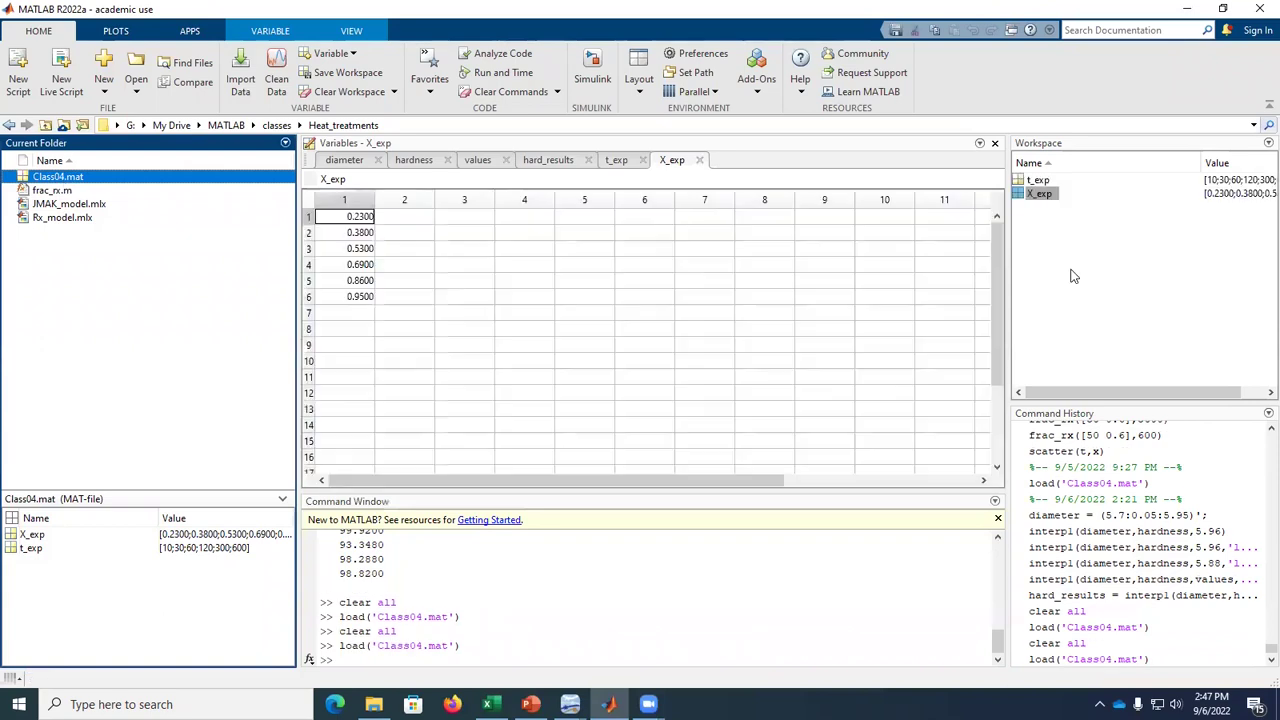
{"action": "left_click", "coordinate": [1042, 184]}
{"action": "left_click", "coordinate": [1040, 194]}
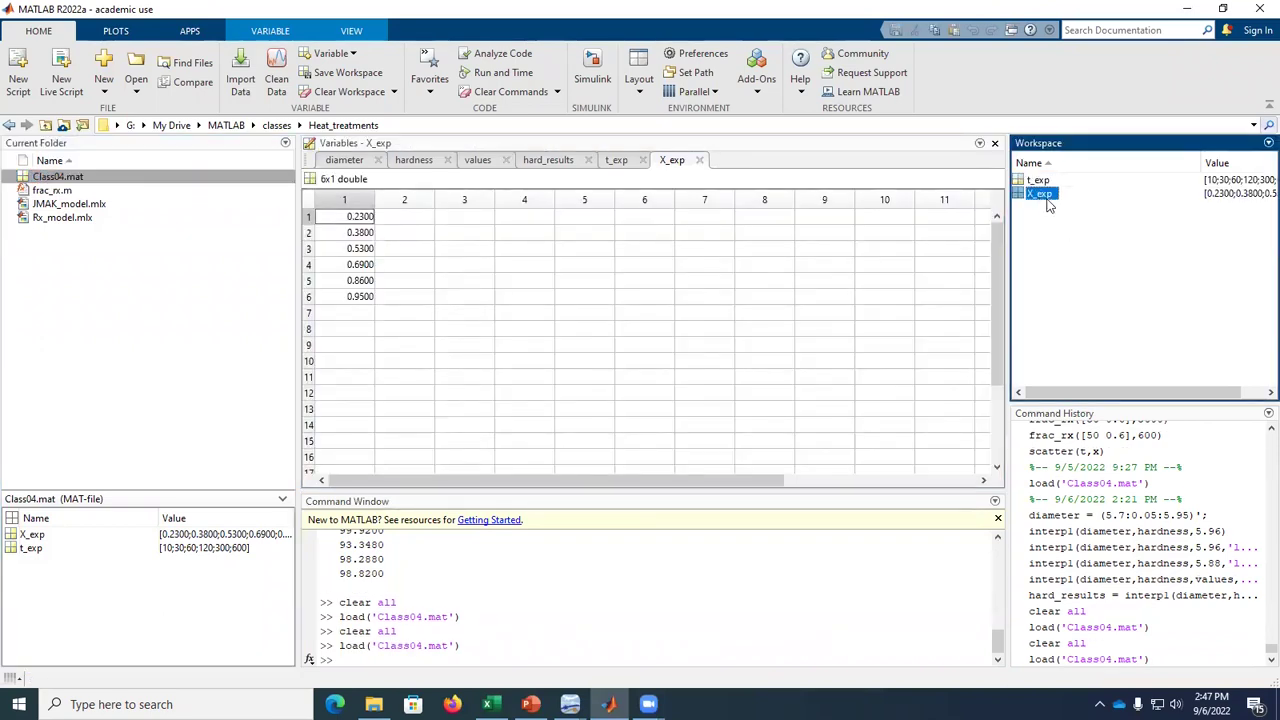
{"action": "left_click", "coordinate": [443, 665]}
Run clear all to empty the workspace, then create new empty variables via New Variable.
{"action": "type", "text": "clear al"}
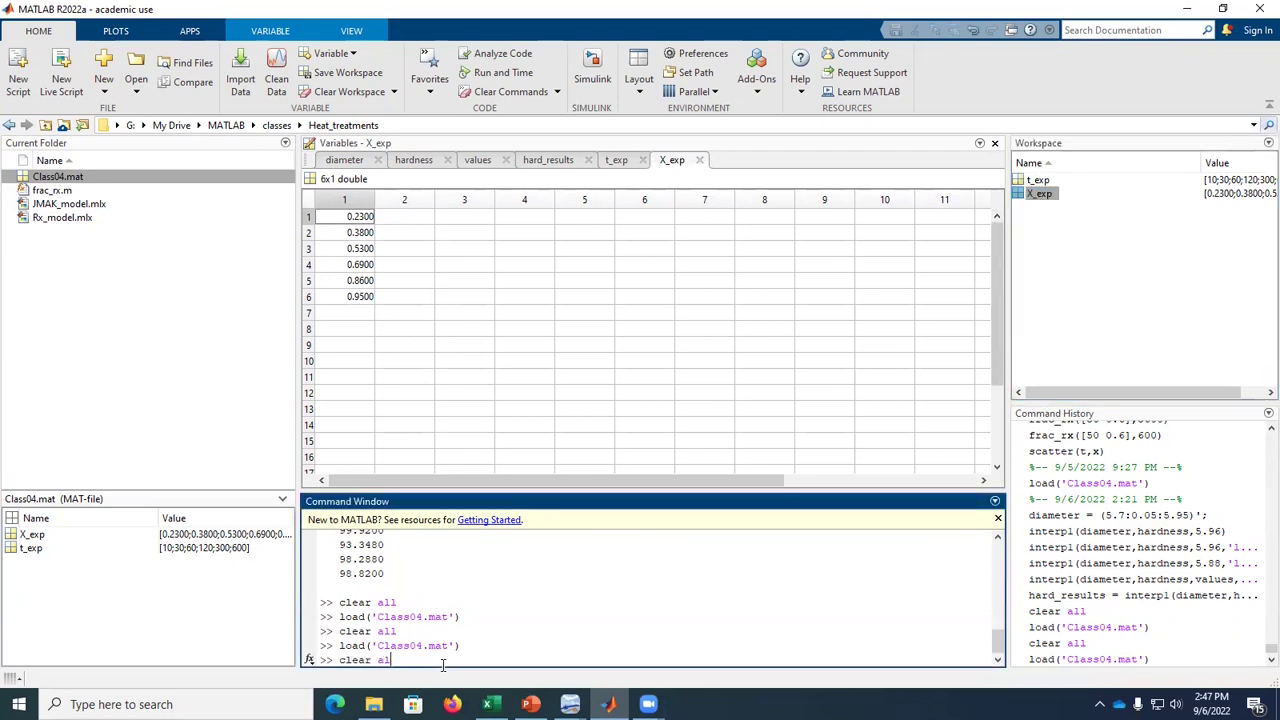
{"action": "type", "text": "l"}
{"action": "key", "text": "Return"}
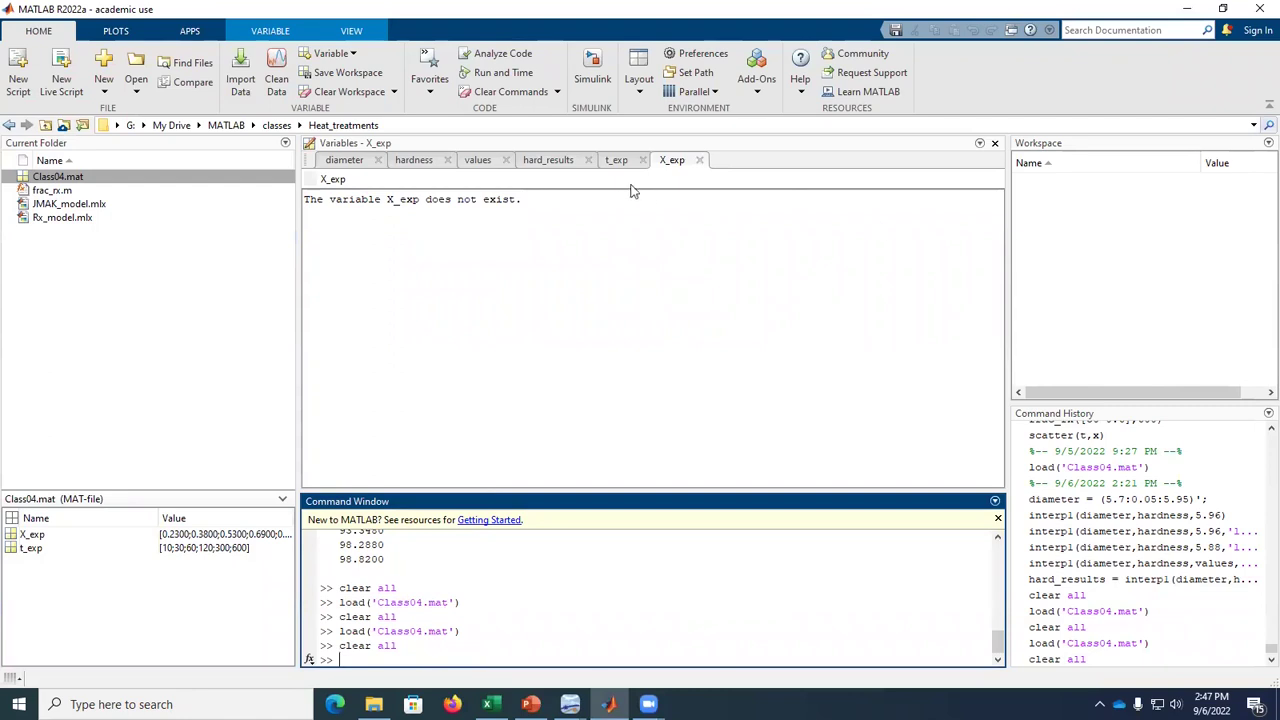
{"action": "left_click", "coordinate": [338, 53]}
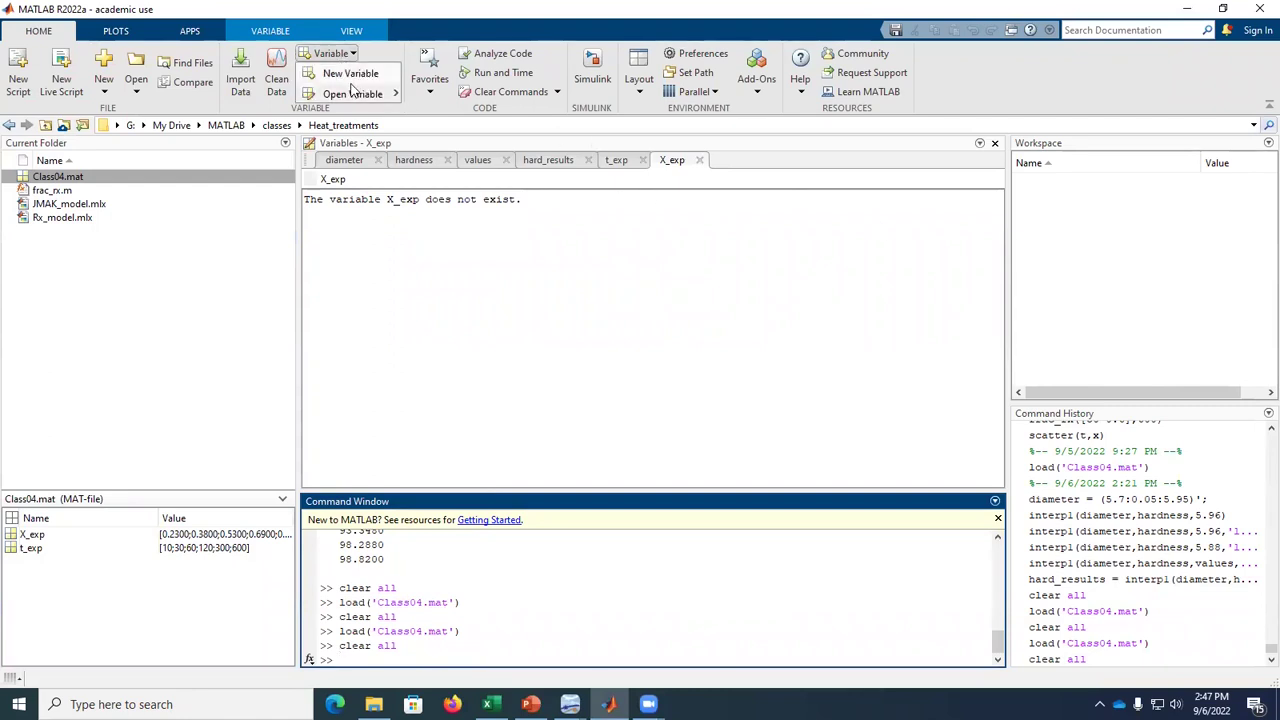
{"action": "left_click", "coordinate": [350, 73]}
{"action": "left_click", "coordinate": [338, 53]}
{"action": "key", "text": "Escape"}
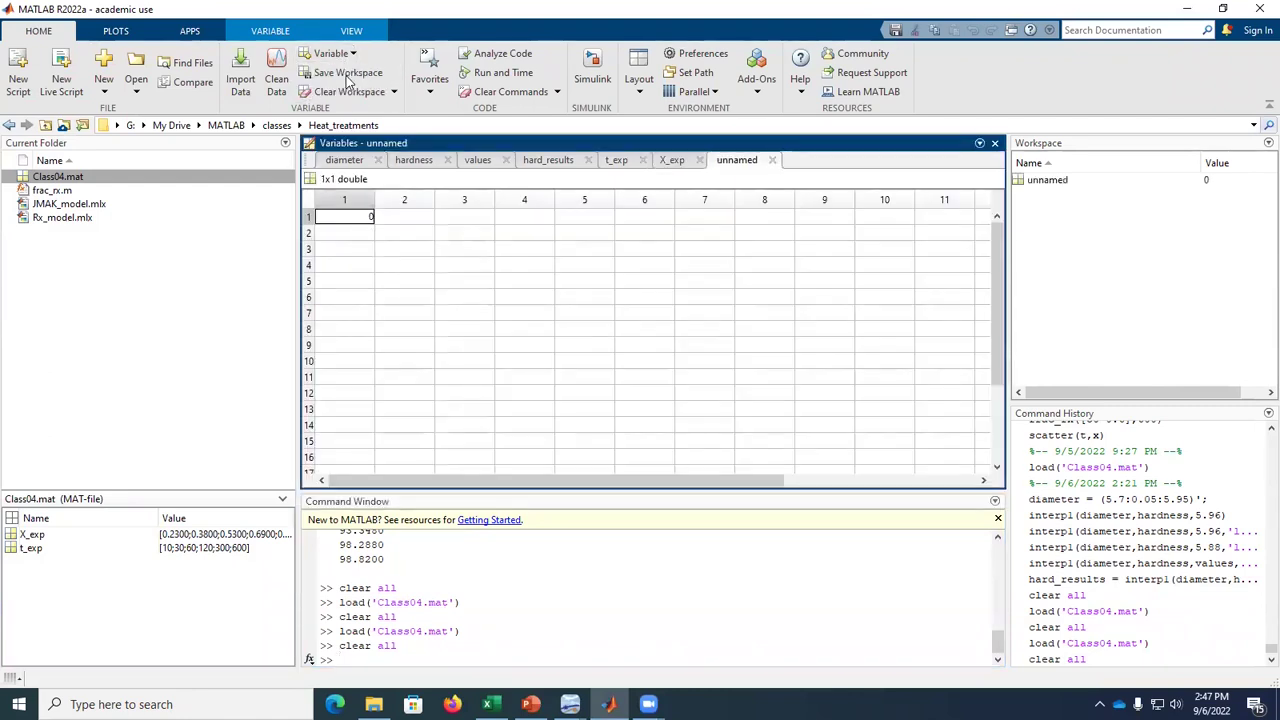
Rename the unnamed variables to t_exp and X_exp.
{"action": "right_click", "coordinate": [1045, 181]}
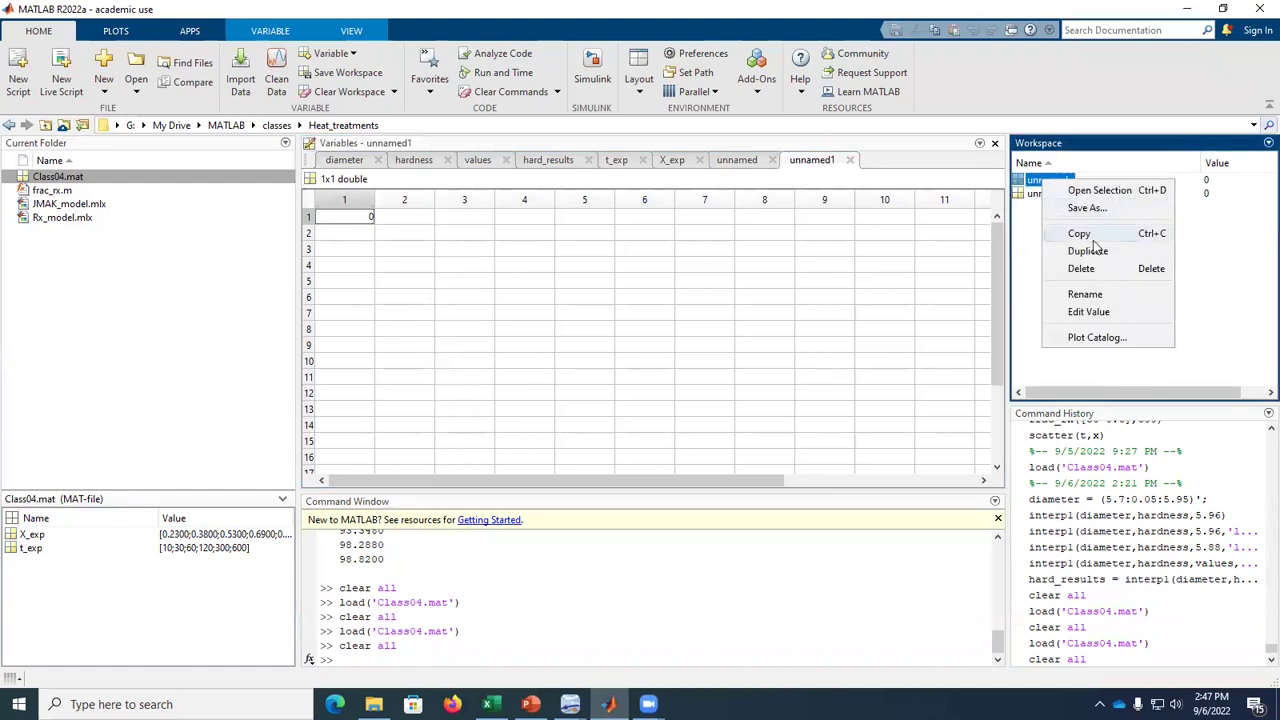
{"action": "left_click", "coordinate": [1093, 296]}
{"action": "type", "text": "t_exp"}
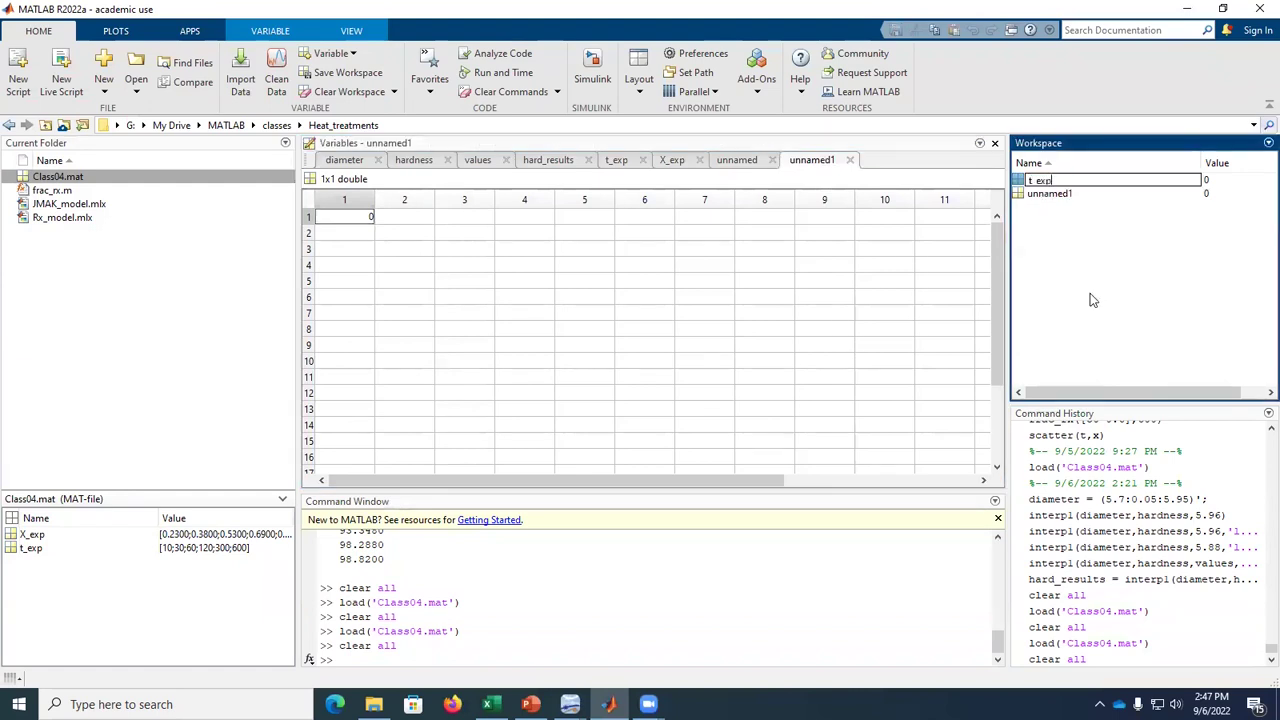
{"action": "key", "text": "Return"}
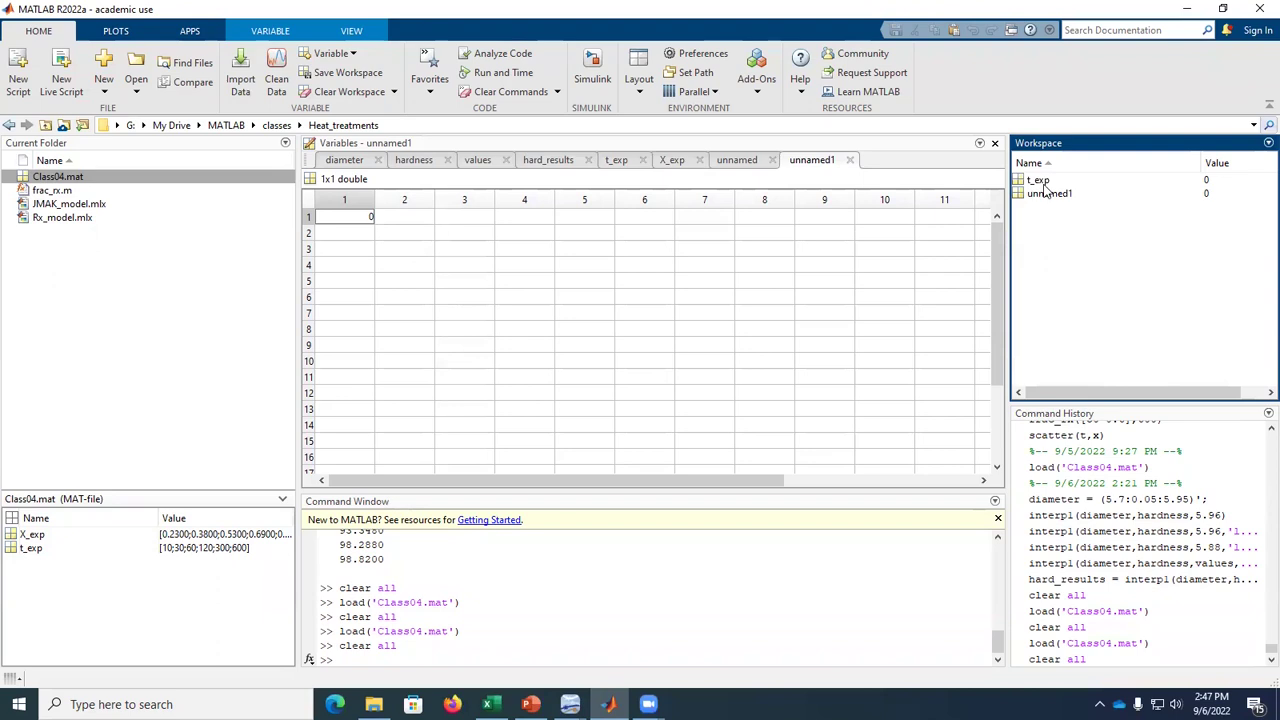
{"action": "right_click", "coordinate": [1046, 192]}
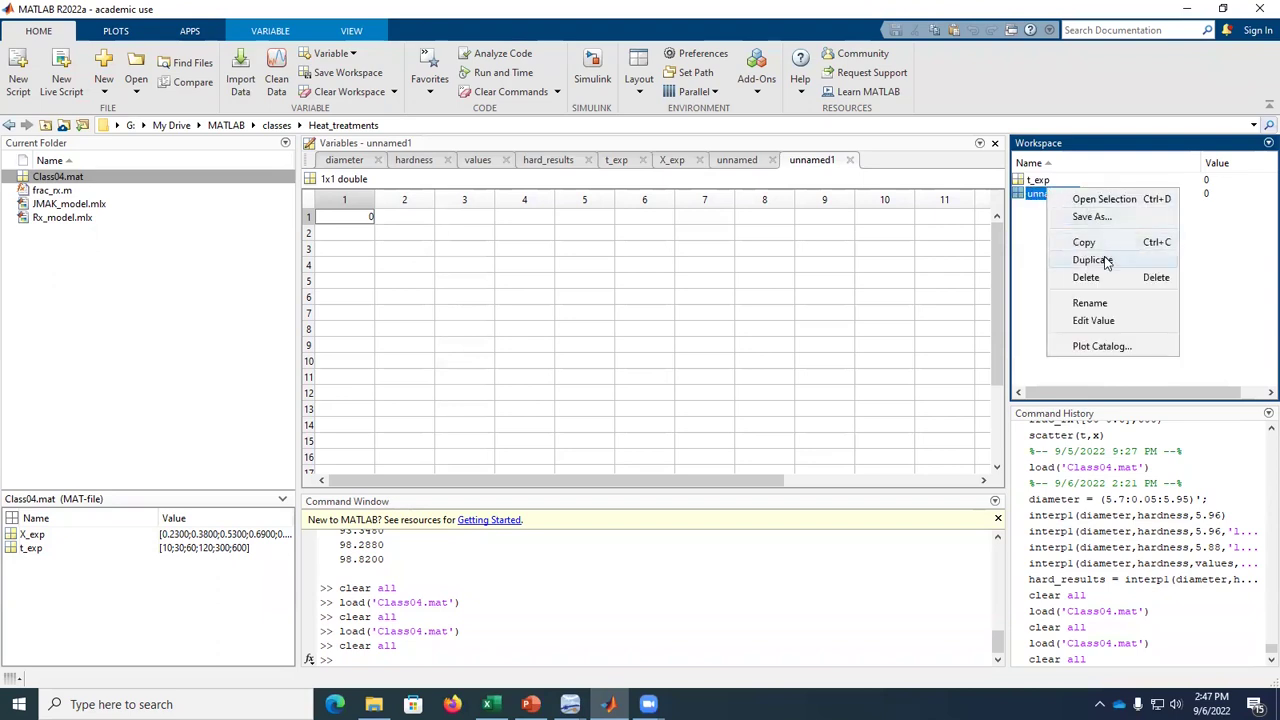
{"action": "left_click", "coordinate": [1092, 302]}
{"action": "type", "text": "X_exp"}
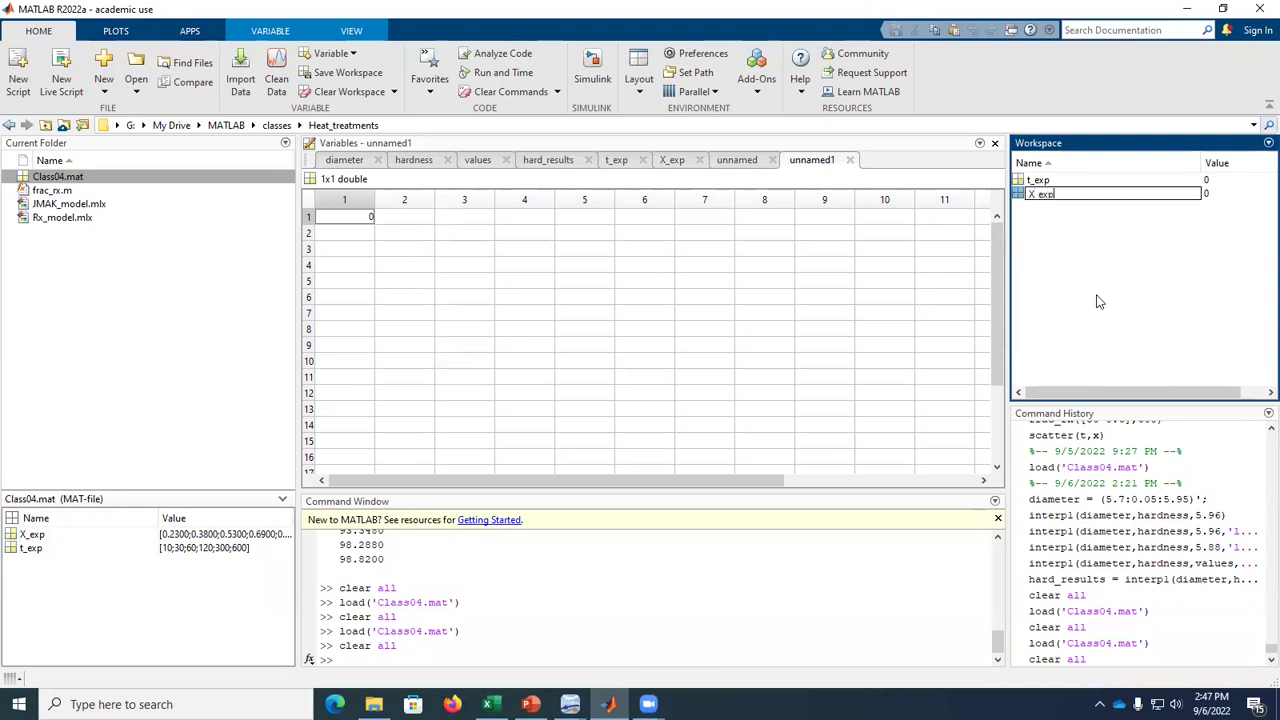
{"action": "key", "text": "Return"}
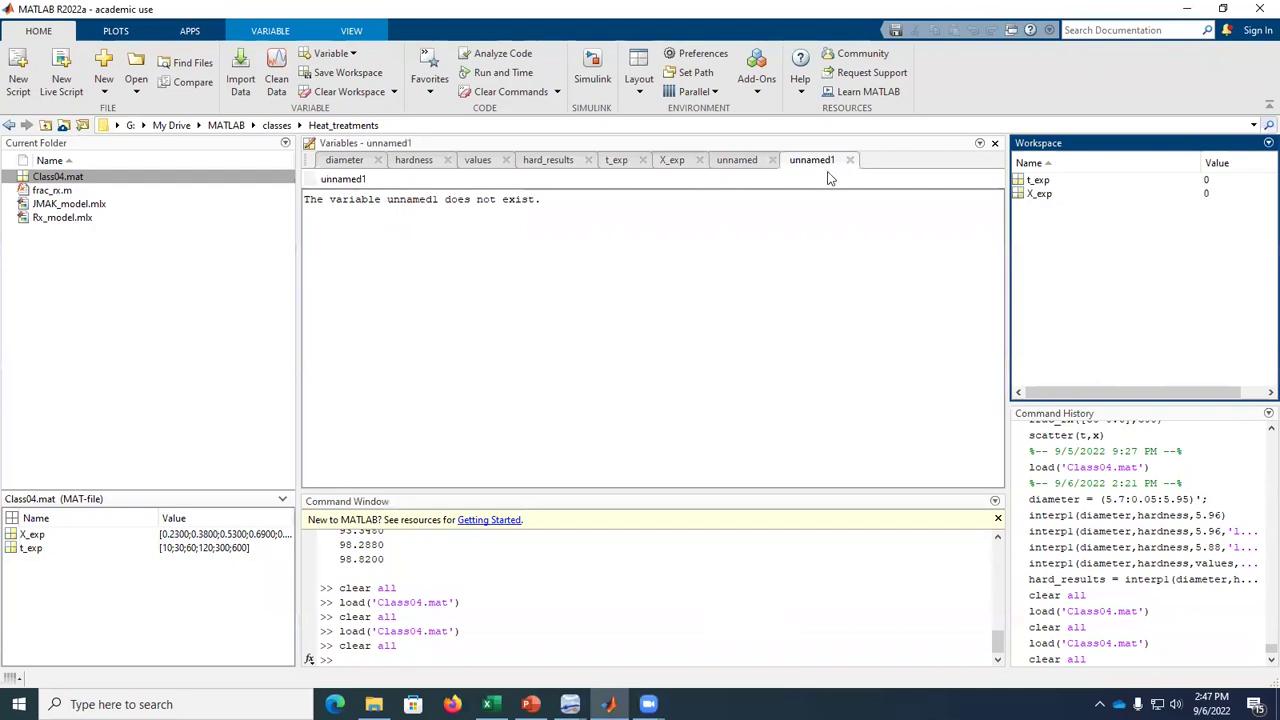
Open t_exp in the Variables editor and close the unnamed1, unnamed and hard_results views.
{"action": "double_click", "coordinate": [1038, 180]}
{"action": "left_click", "coordinate": [849, 160]}
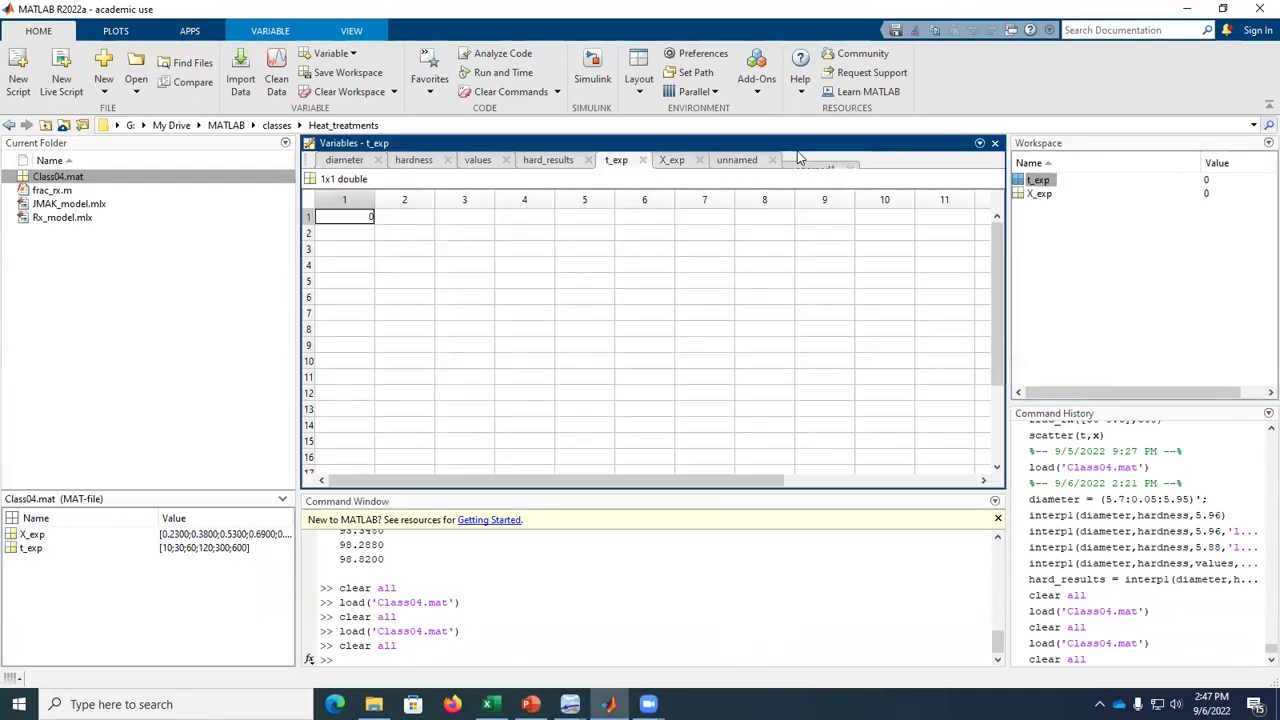
{"action": "left_click", "coordinate": [773, 160]}
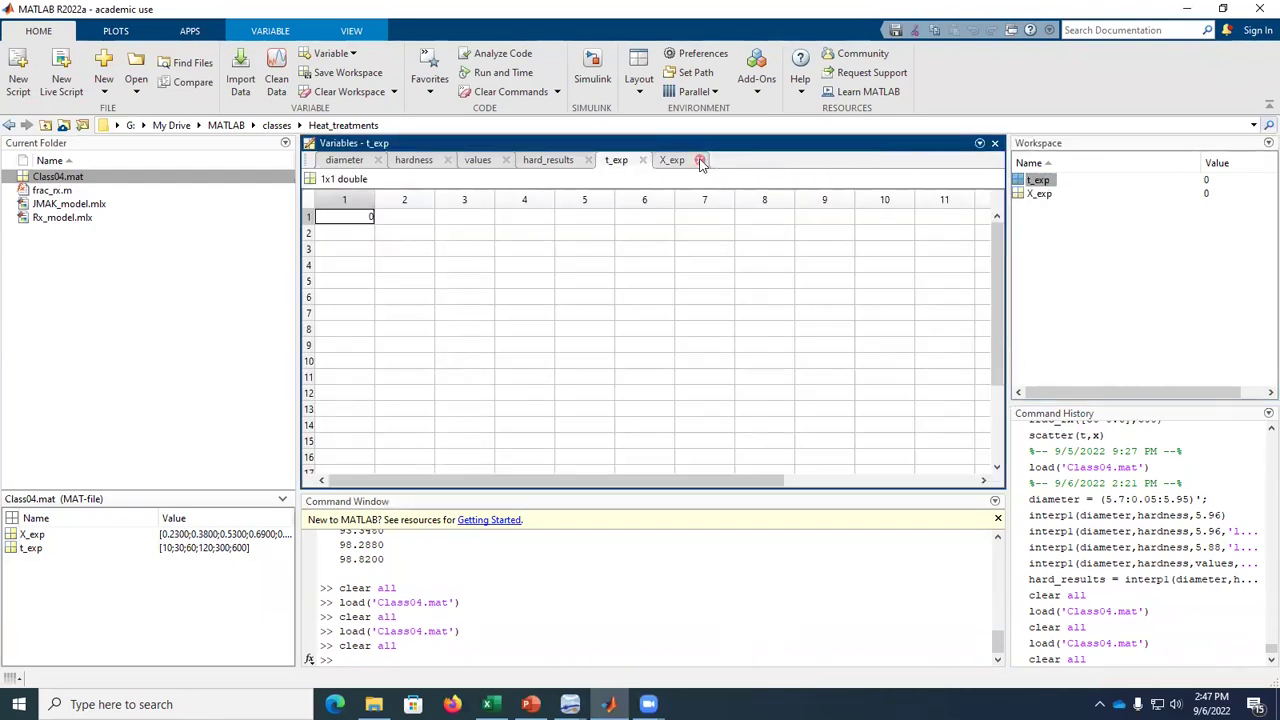
{"action": "left_click", "coordinate": [583, 160]}
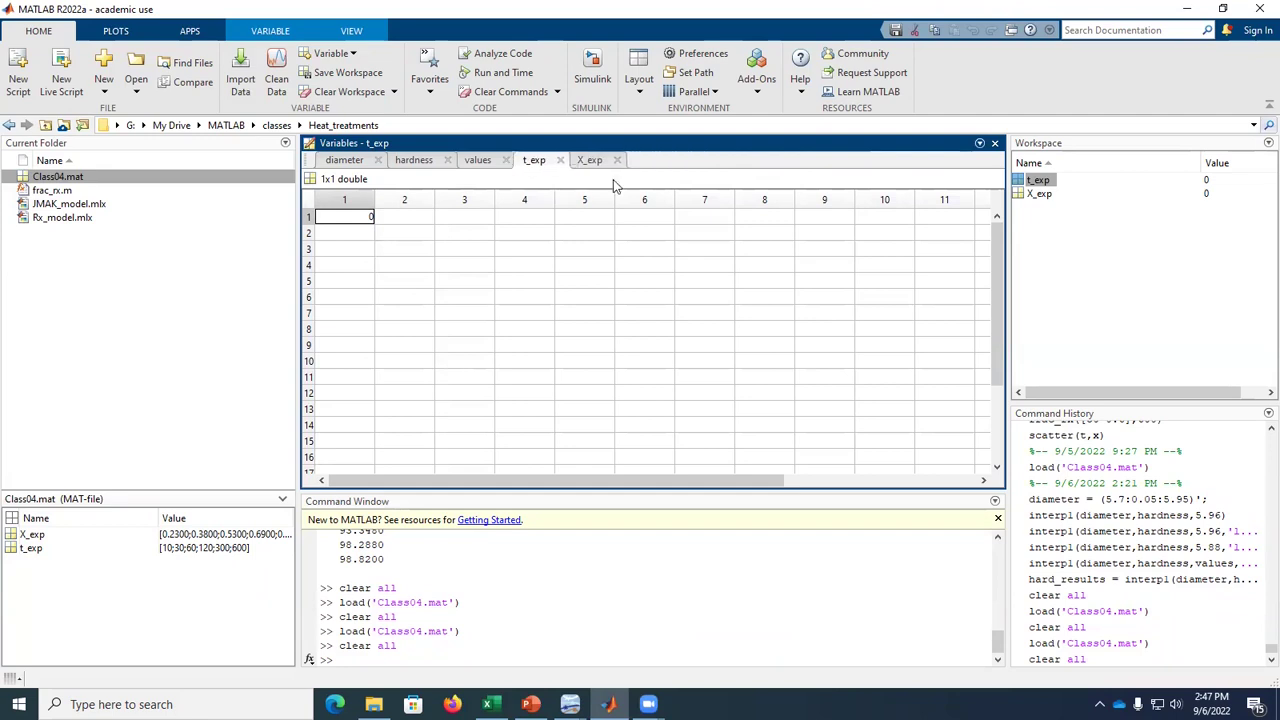
Enter 10 and 20 as the first two values of t_exp.
{"action": "double_click", "coordinate": [369, 218]}
{"action": "key", "text": "BackSpace"}
{"action": "key", "text": "BackSpace"}
{"action": "type", "text": "10"}
{"action": "key", "text": "Return"}
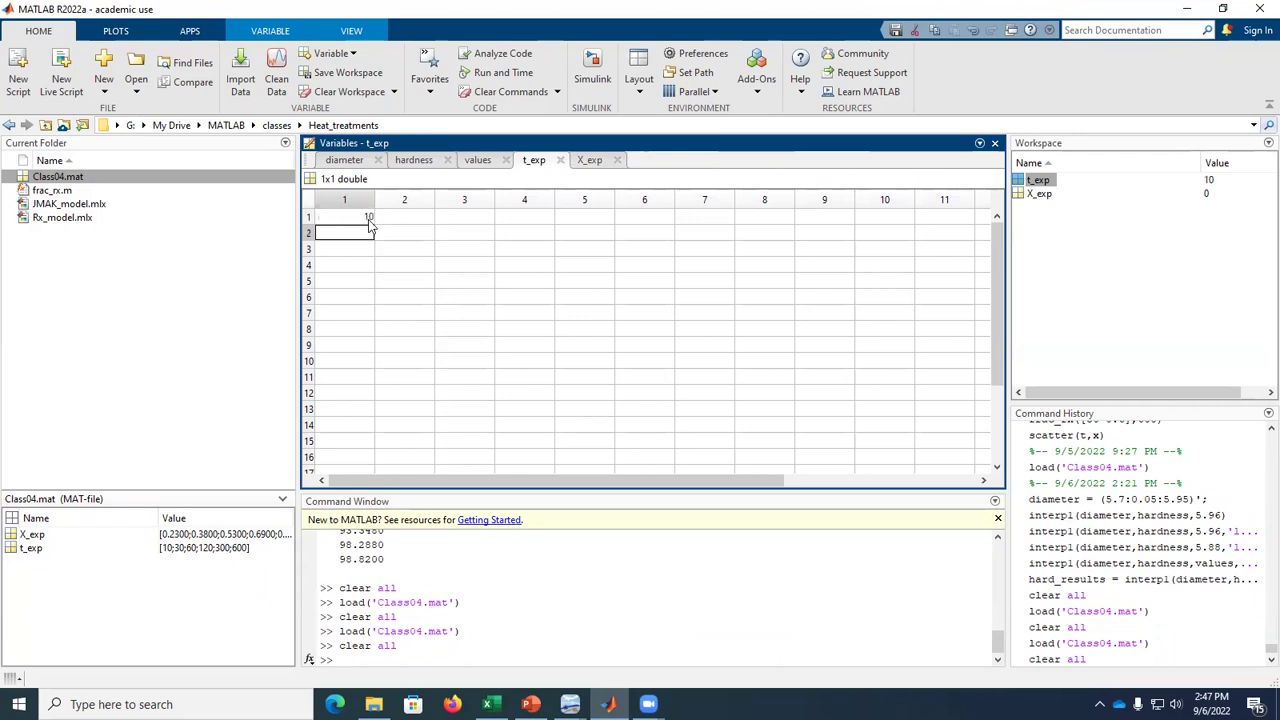
{"action": "type", "text": "20"}
{"action": "key", "text": "Return"}
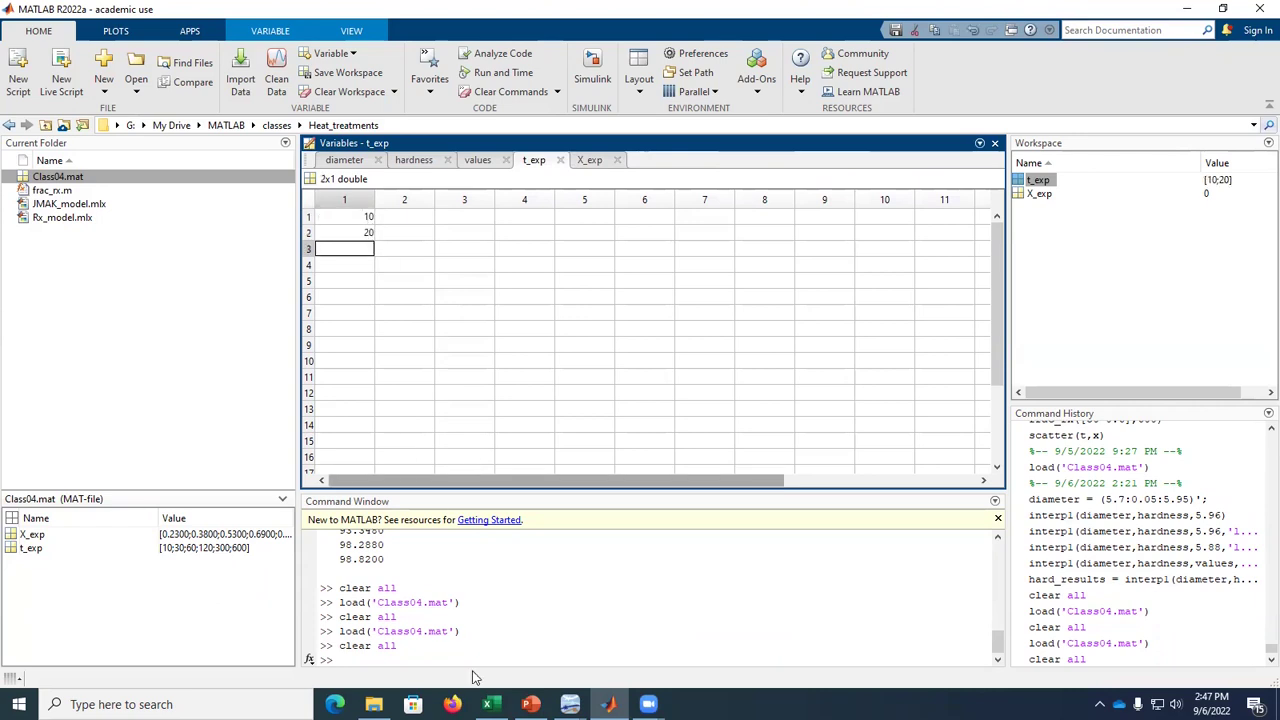
Copy the six time values from spreadsheet column D and paste them into t_exp.
{"action": "left_click", "coordinate": [490, 704]}
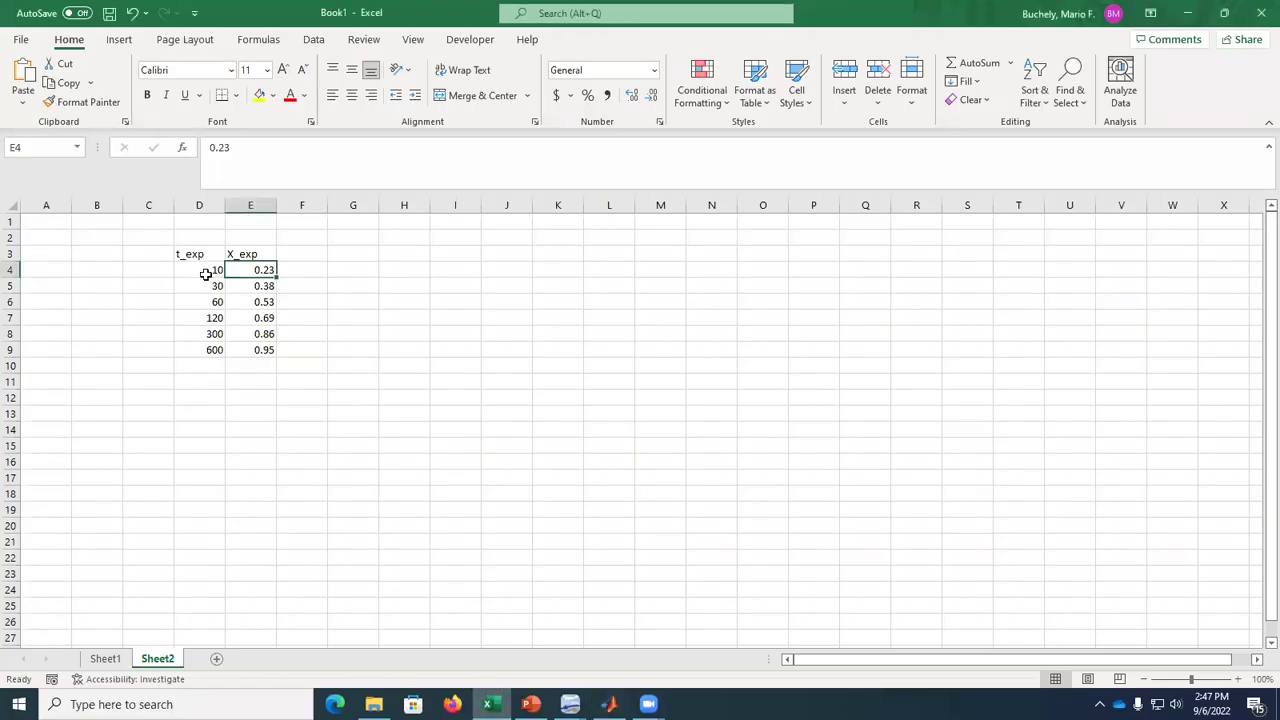
{"action": "left_click_drag", "start_coordinate": [213, 270], "coordinate": [214, 350]}
{"action": "key", "text": "ctrl+c"}
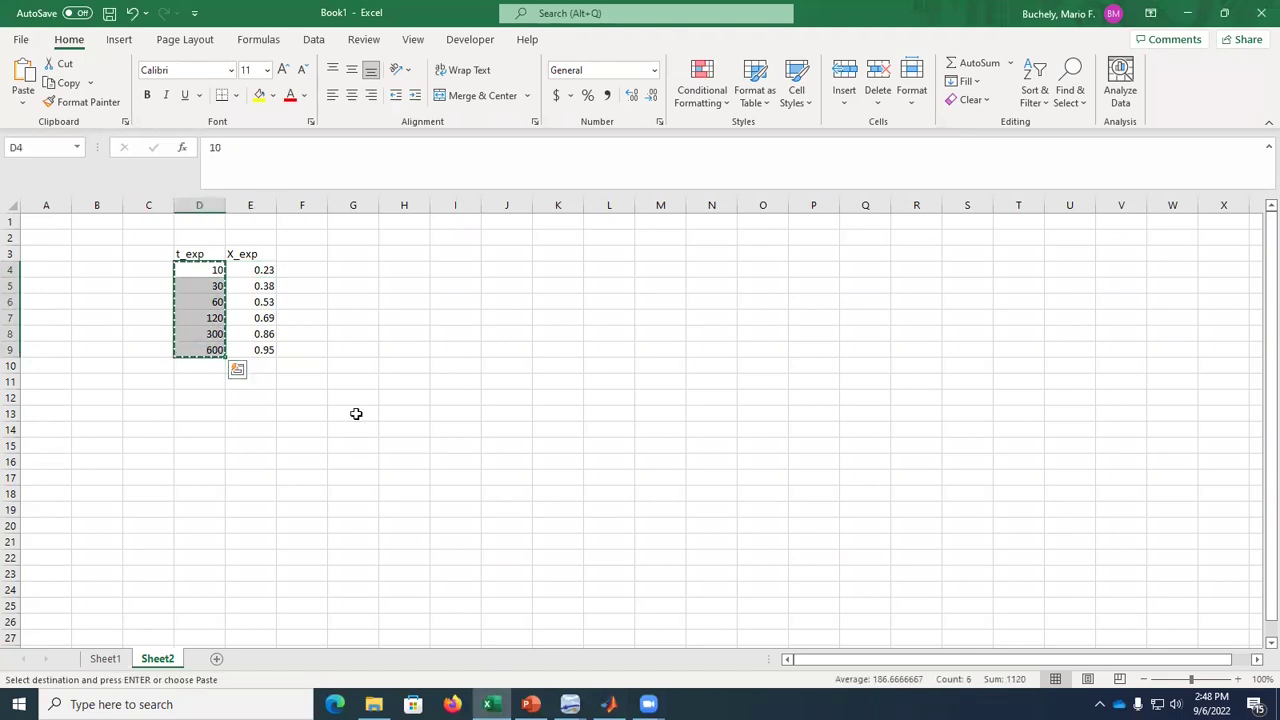
{"action": "key", "text": "alt+Tab"}
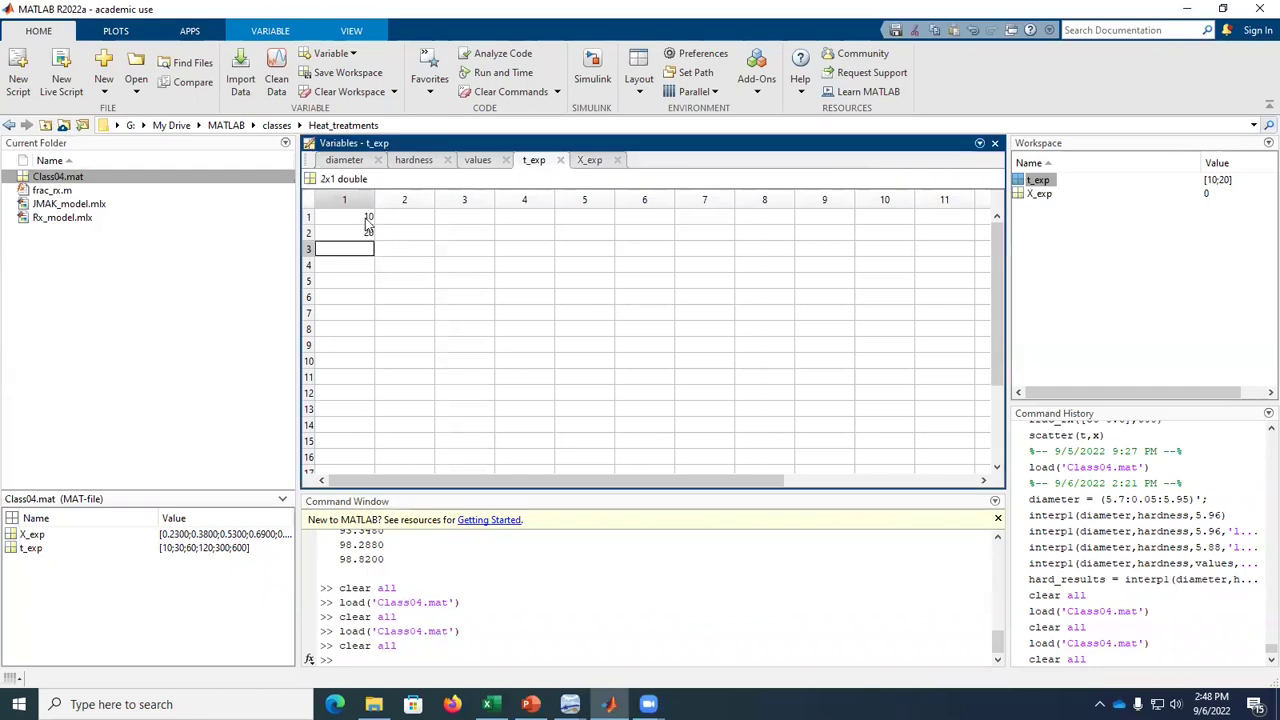
{"action": "left_click", "coordinate": [345, 216]}
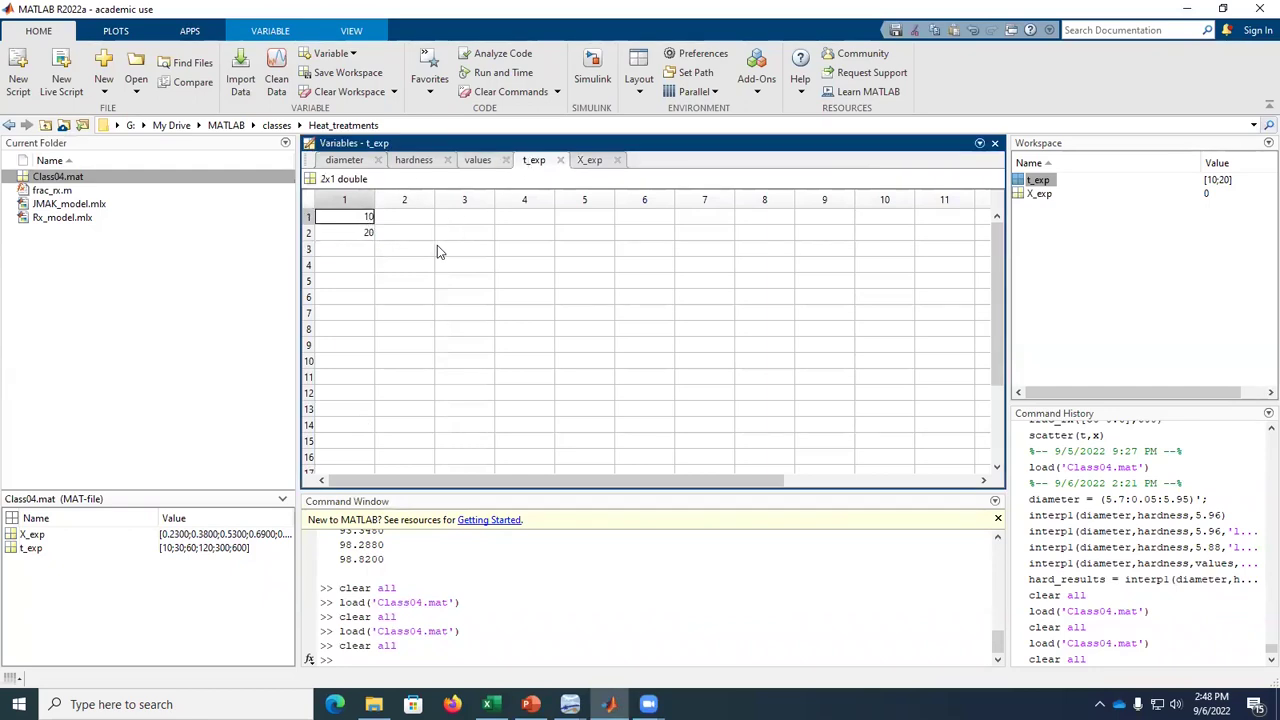
{"action": "key", "text": "ctrl+v"}
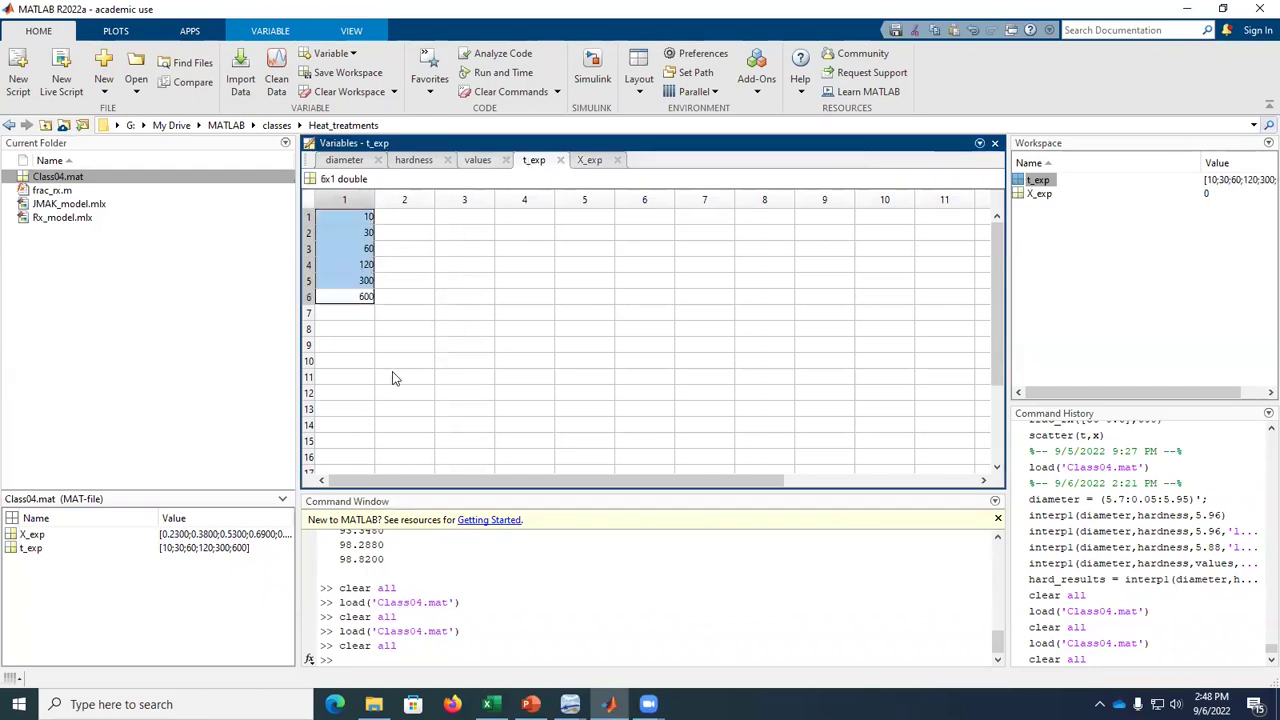
Copy the six fractions from E4:E9 and paste them into X_exp.
{"action": "key", "text": "alt+Tab"}
{"action": "left_click_drag", "start_coordinate": [263, 269], "coordinate": [277, 365]}
{"action": "left_click_drag", "start_coordinate": [263, 269], "coordinate": [266, 351]}
{"action": "key", "text": "ctrl+c"}
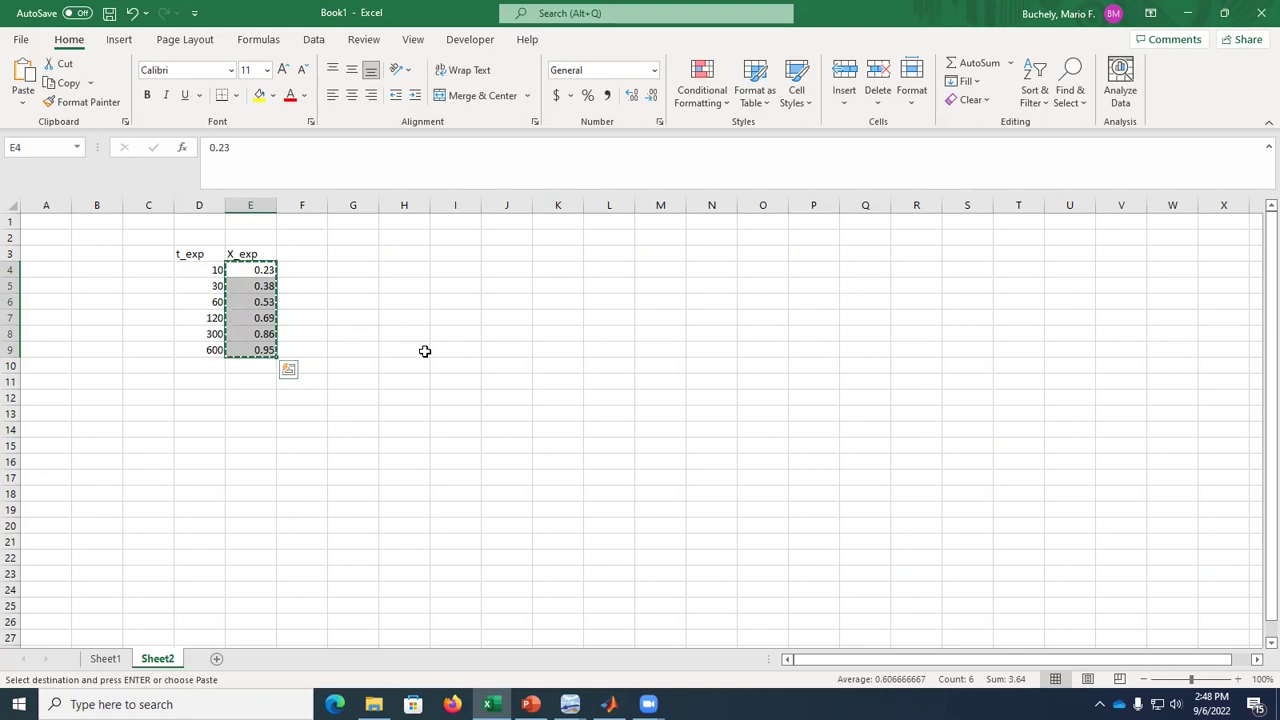
{"action": "key", "text": "alt+Tab"}
{"action": "left_click", "coordinate": [404, 216]}
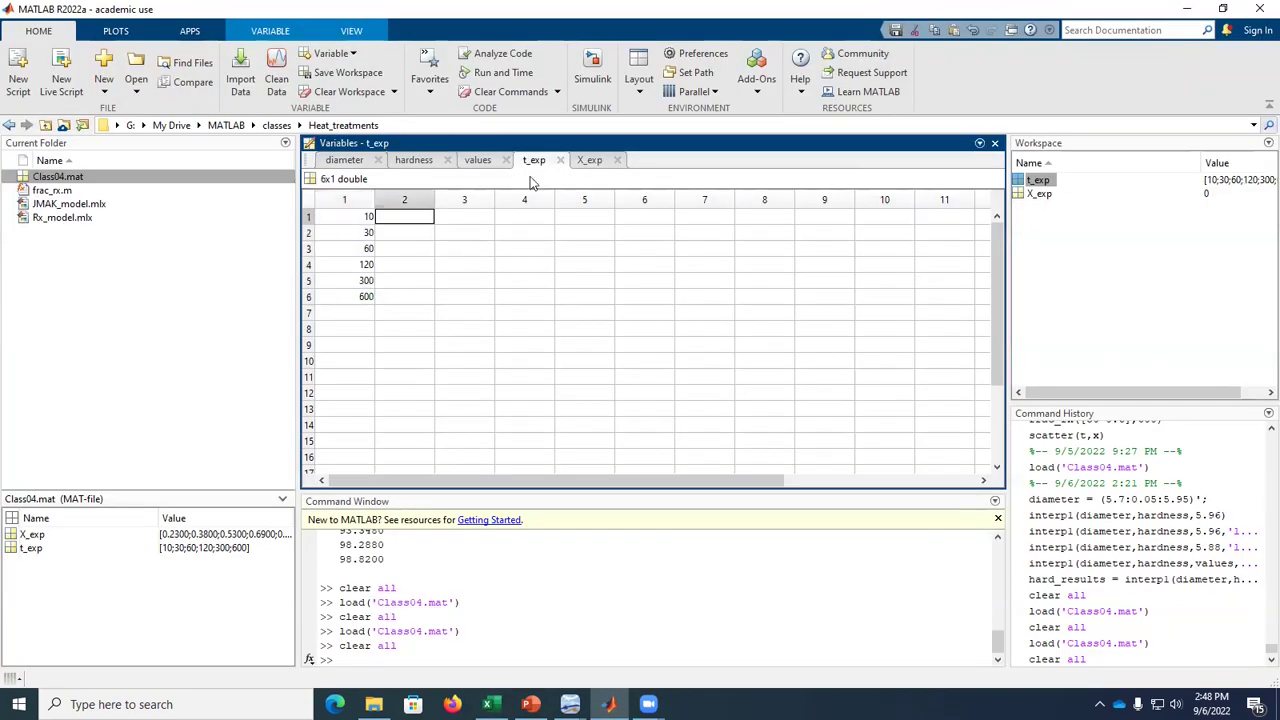
{"action": "left_click", "coordinate": [589, 164]}
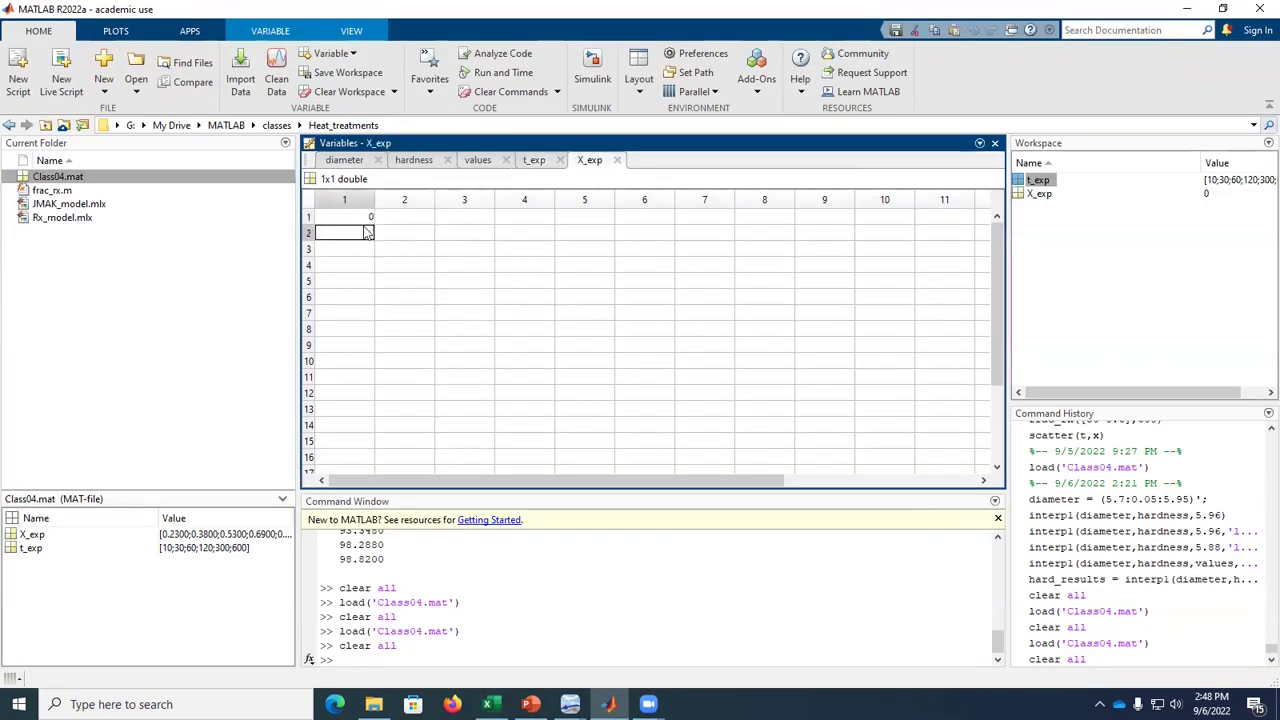
{"action": "key", "text": "ctrl+v"}
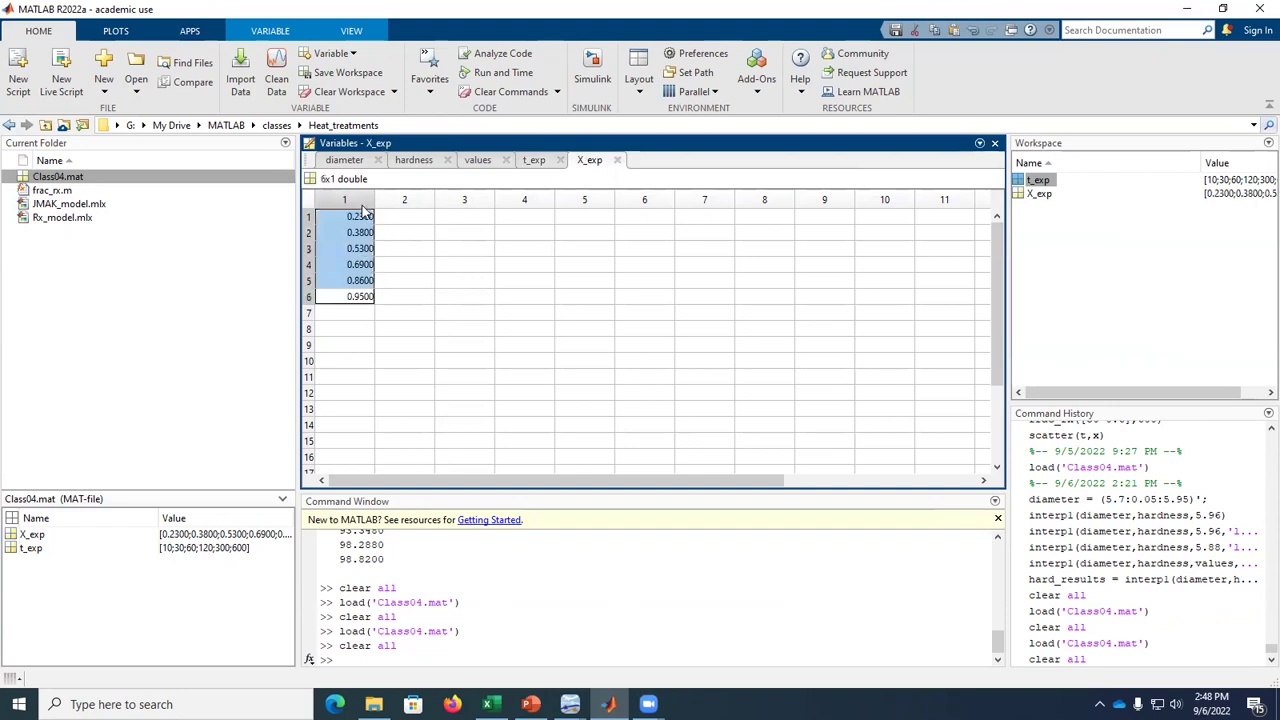
{"action": "left_click", "coordinate": [545, 163]}
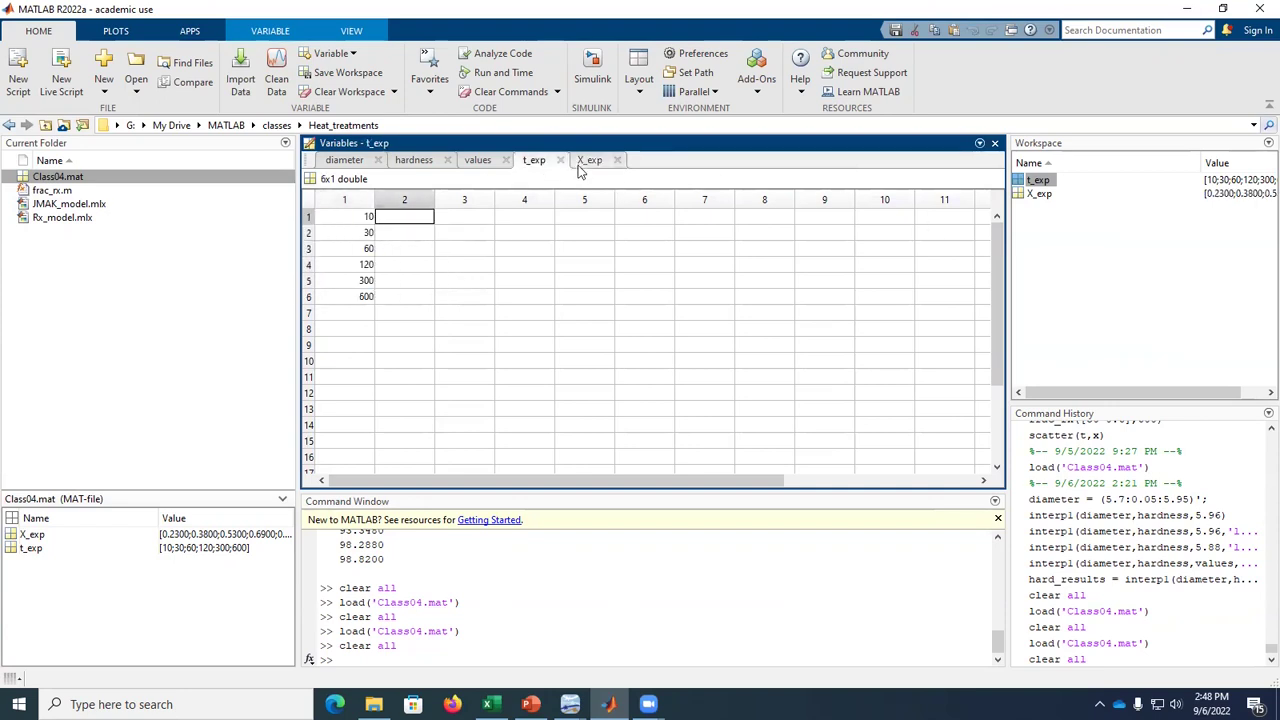
{"action": "left_click", "coordinate": [589, 168]}
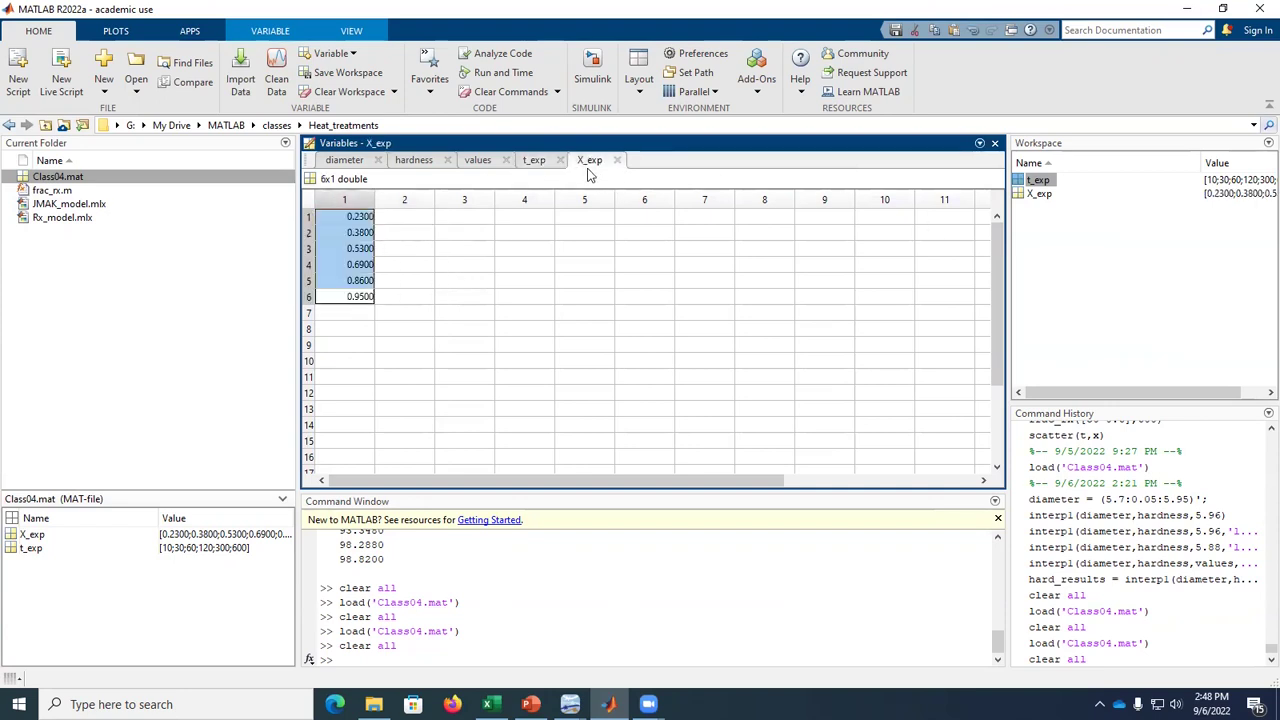
Uncomment the model-curve plot line in the Rx_model live script and rerun it.
{"action": "double_click", "coordinate": [66, 218]}
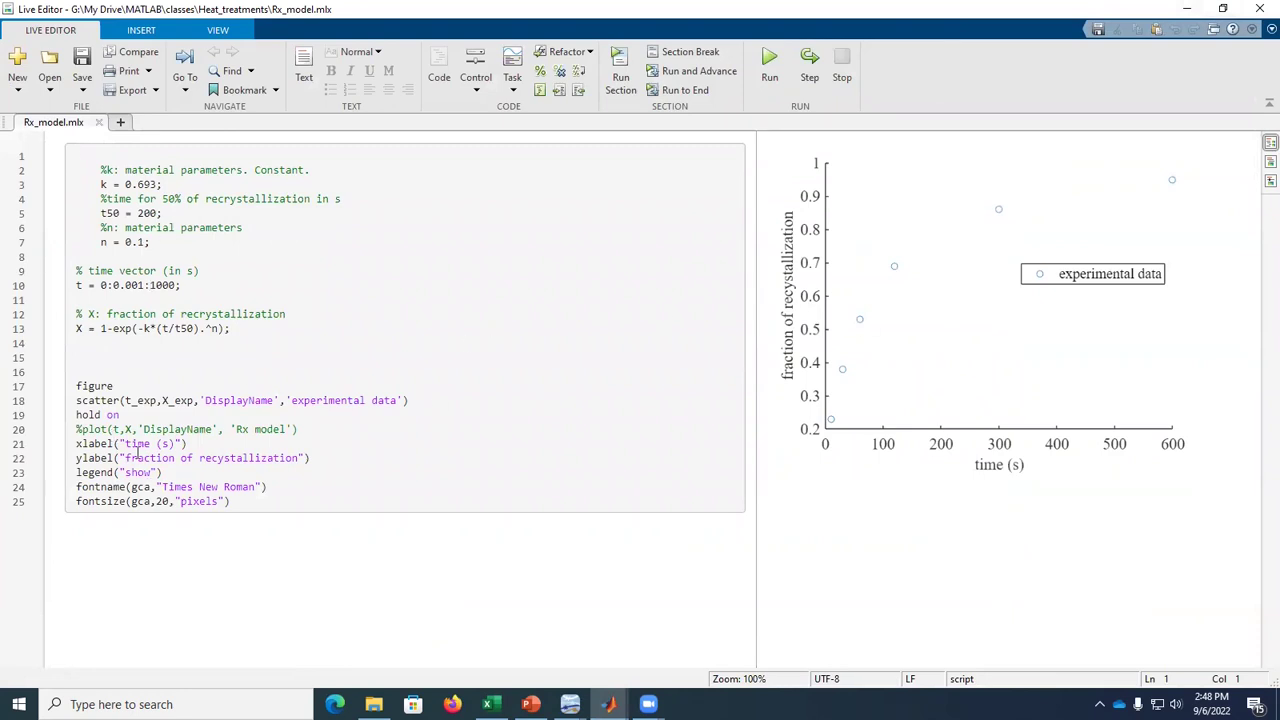
{"action": "left_click", "coordinate": [83, 430]}
{"action": "key", "text": "BackSpace"}
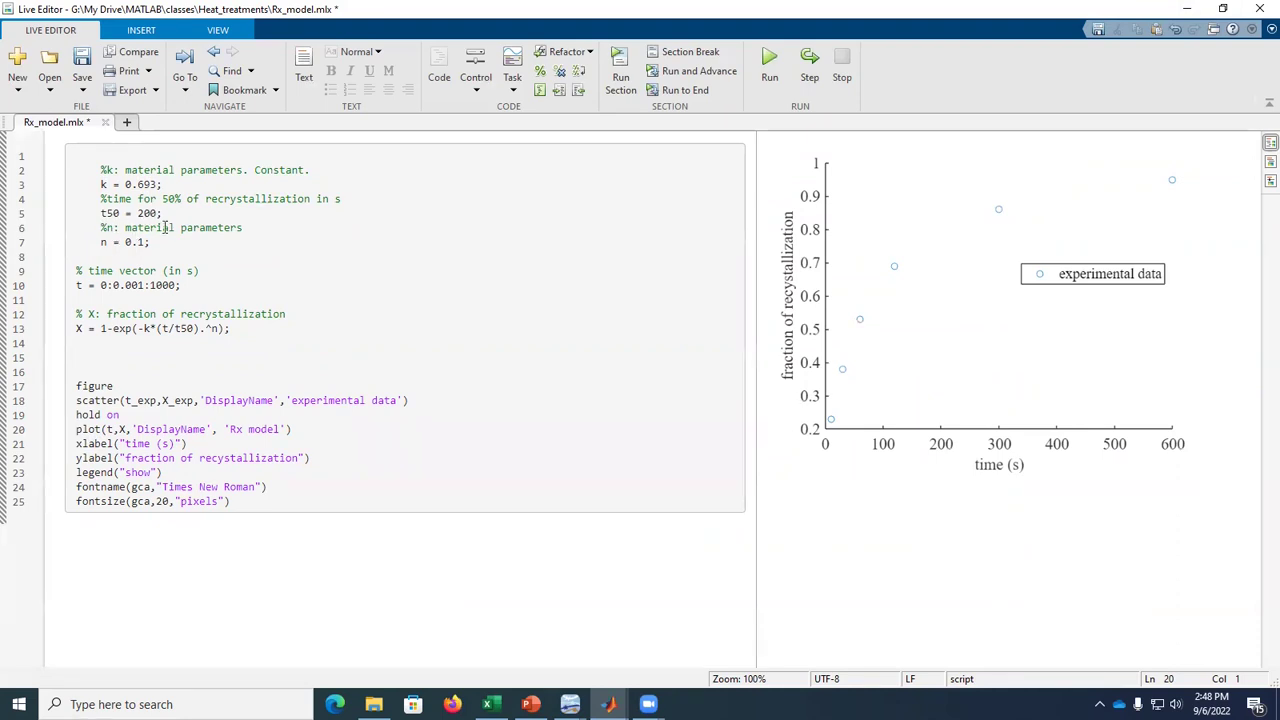
{"action": "left_click", "coordinate": [620, 75]}
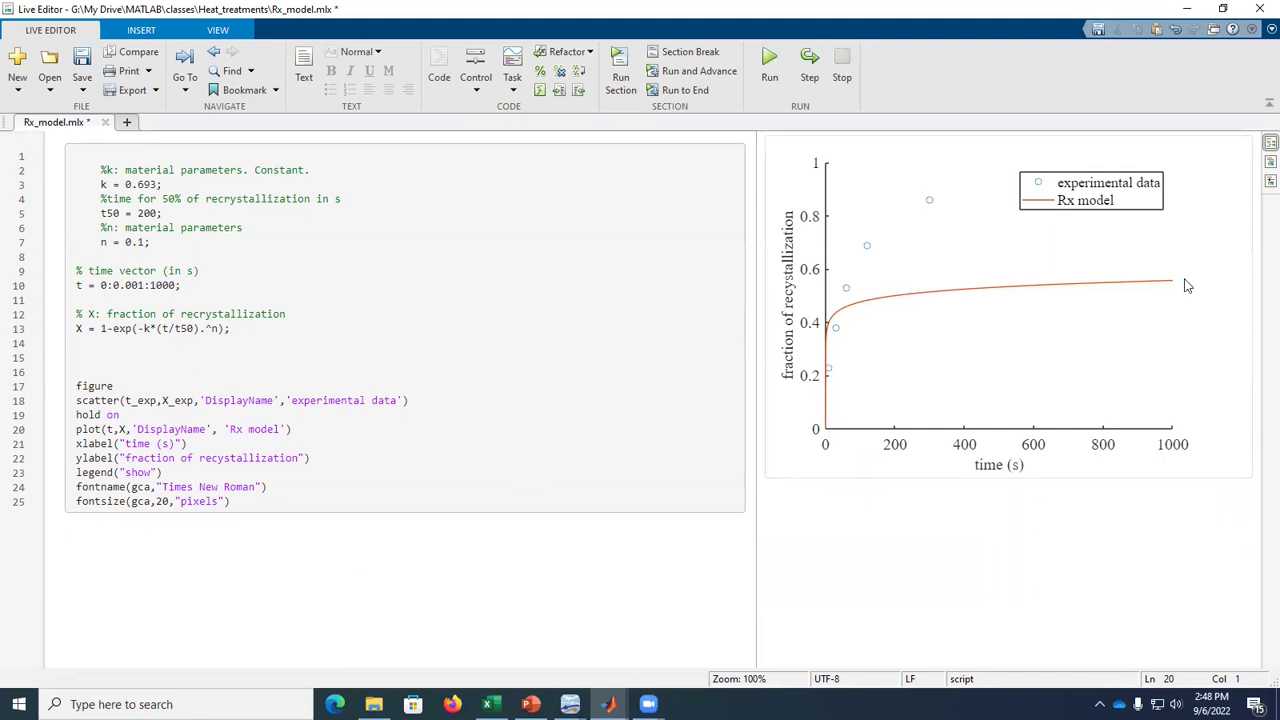
Drag the legend down off the 600 s data point and save the live script.
{"action": "left_click", "coordinate": [1116, 208]}
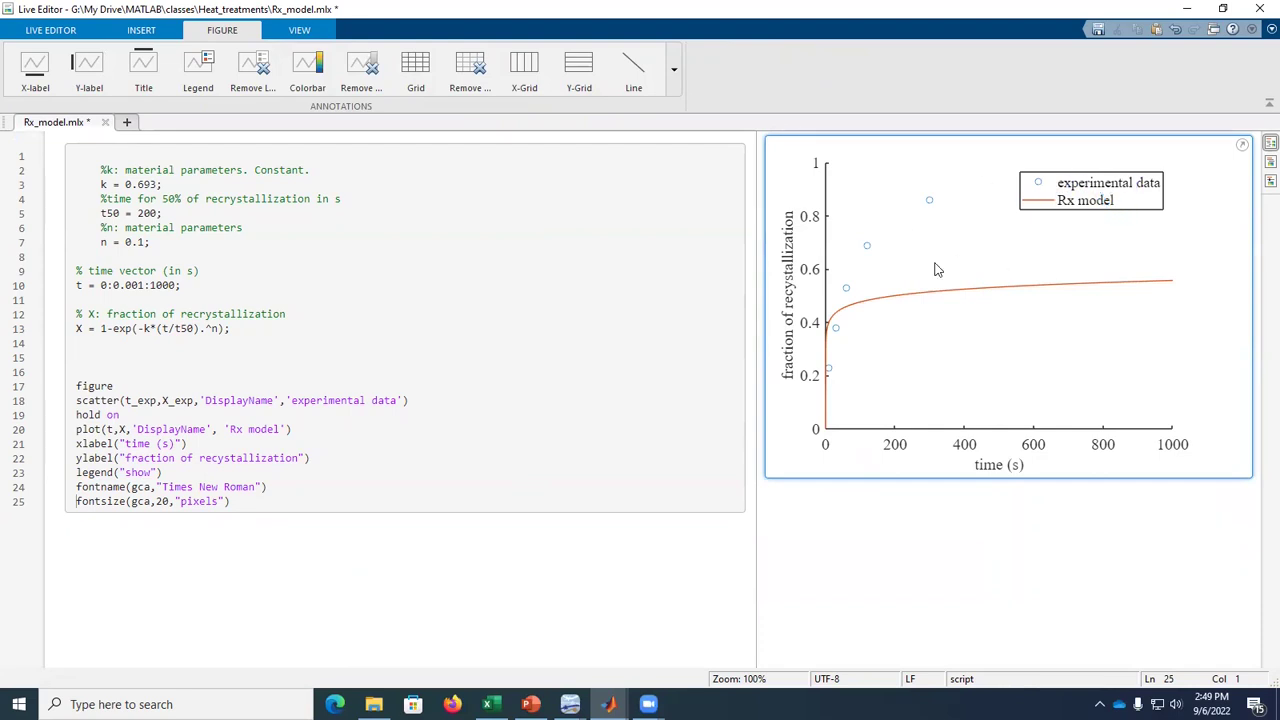
{"action": "left_click_drag", "start_coordinate": [1101, 200], "coordinate": [1110, 240]}
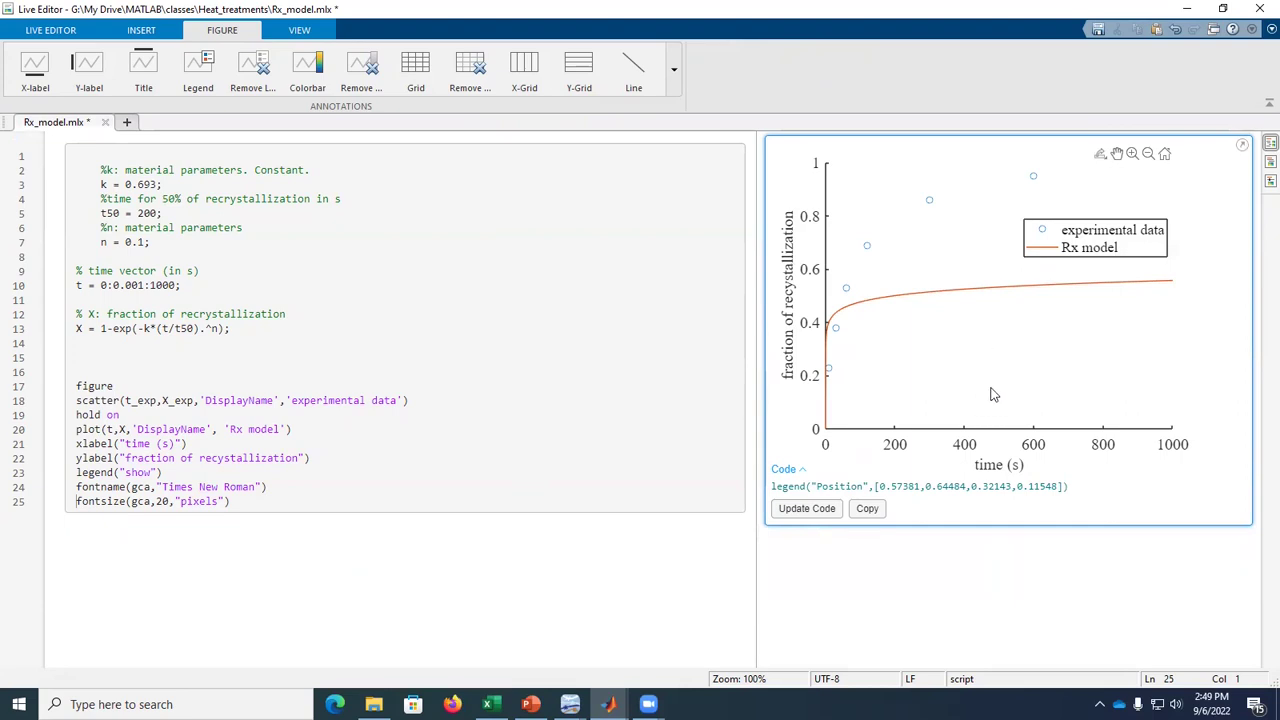
{"action": "key", "text": "ctrl+s"}
{"action": "left_click", "coordinate": [608, 704]}
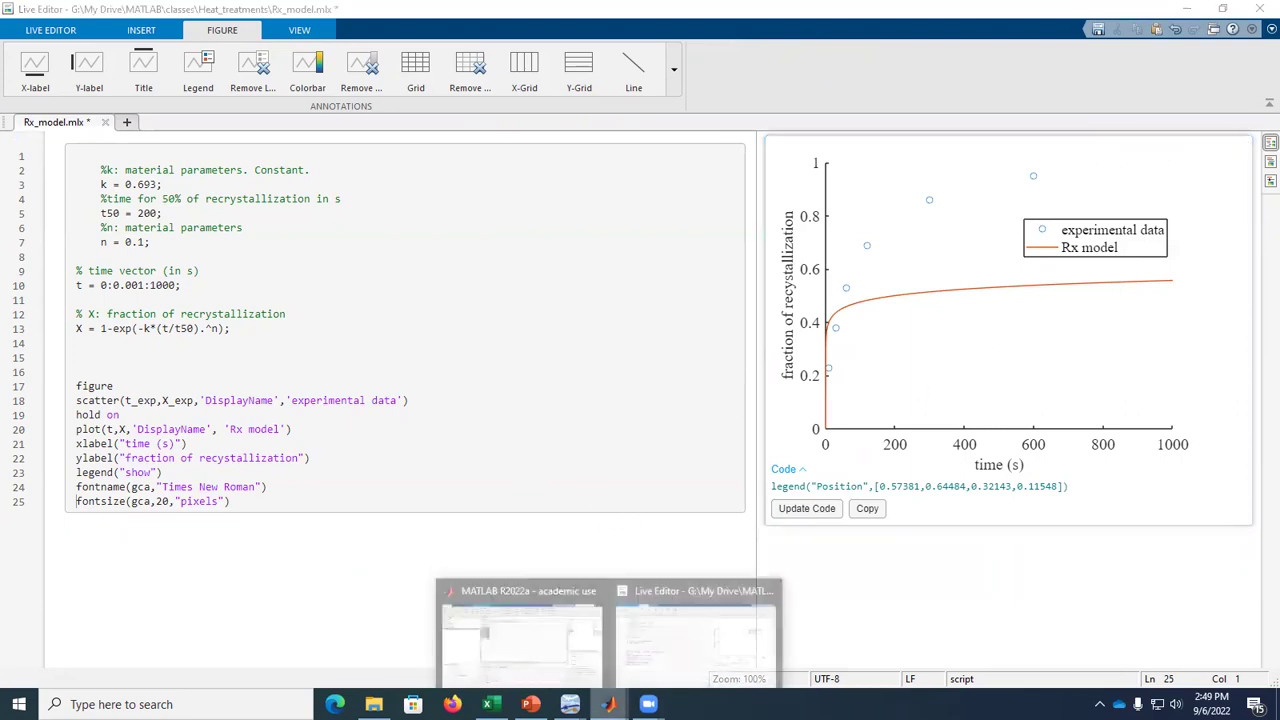
Launch Curve Fitter from the desktop's Apps tab, then minimize its window.
{"action": "left_click", "coordinate": [552, 640]}
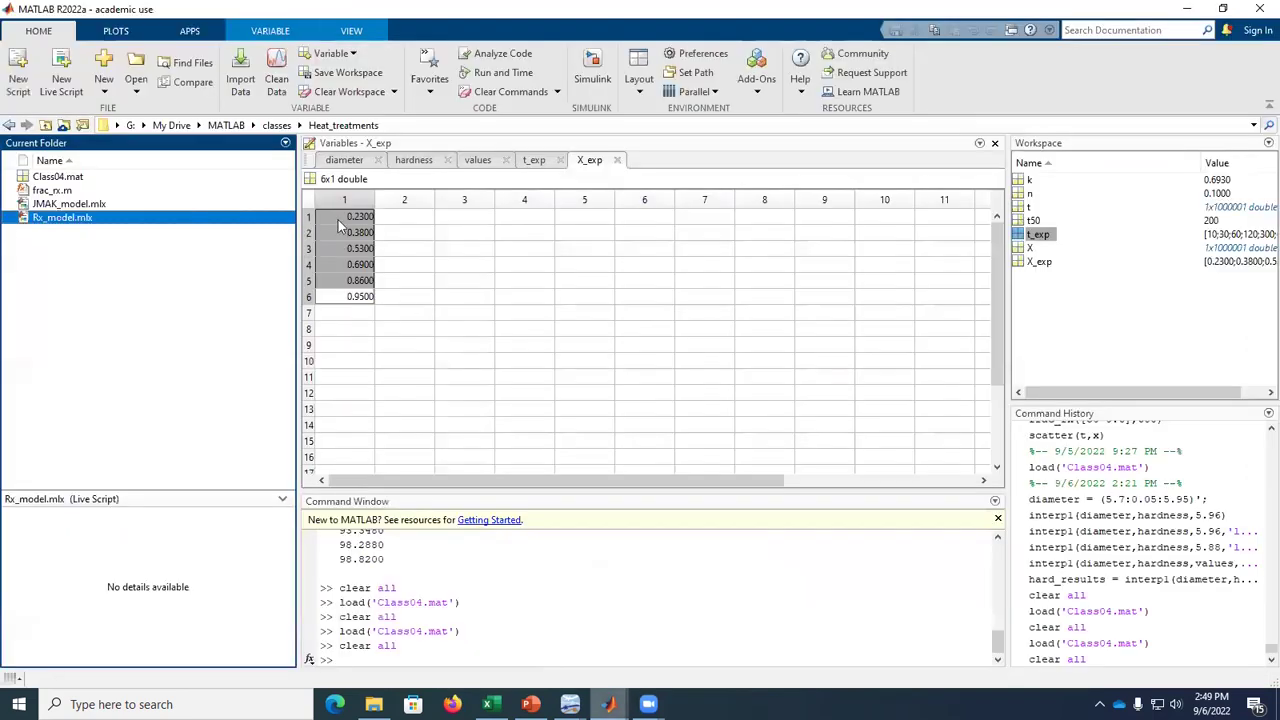
{"action": "left_click", "coordinate": [189, 31]}
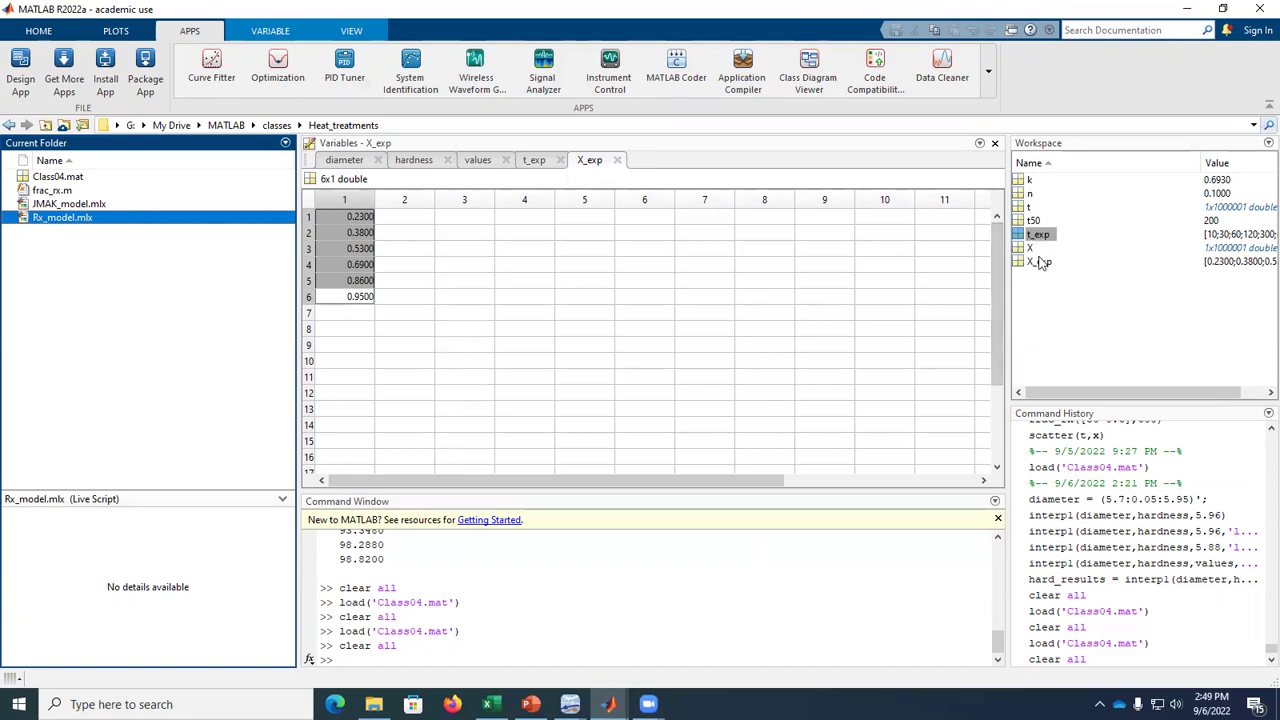
{"action": "left_click", "coordinate": [211, 82]}
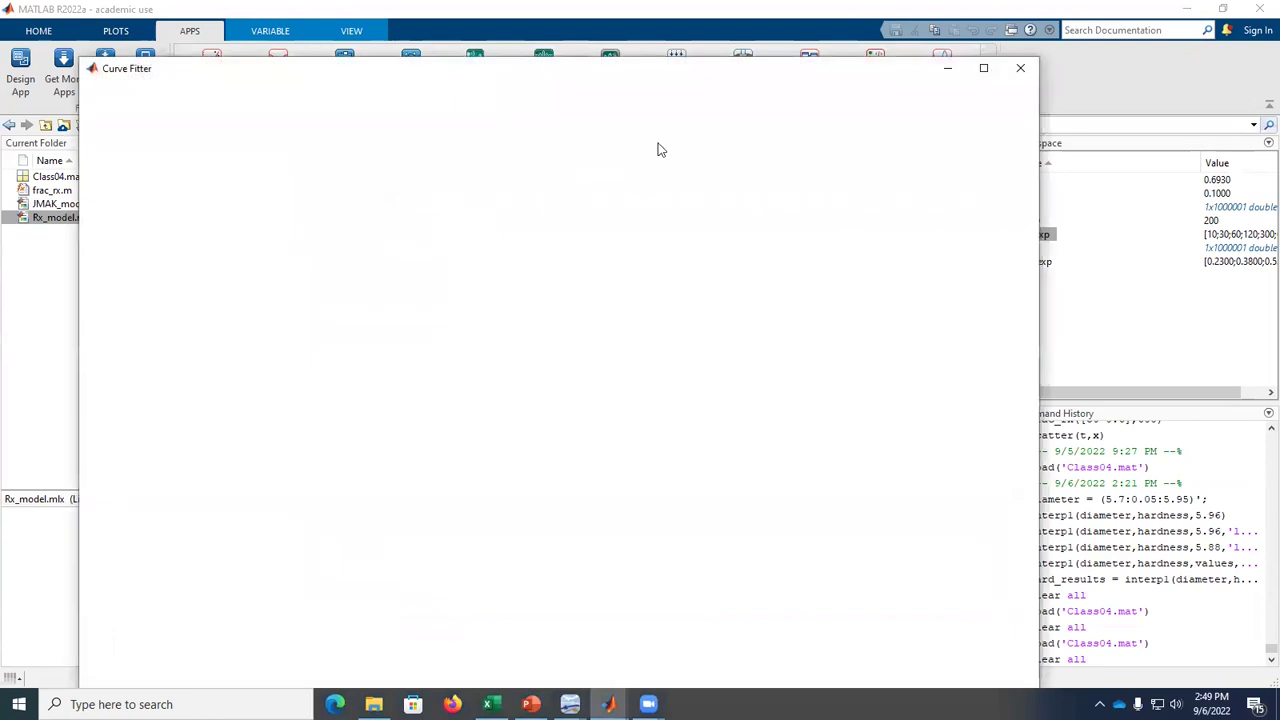
{"action": "left_click", "coordinate": [949, 70]}
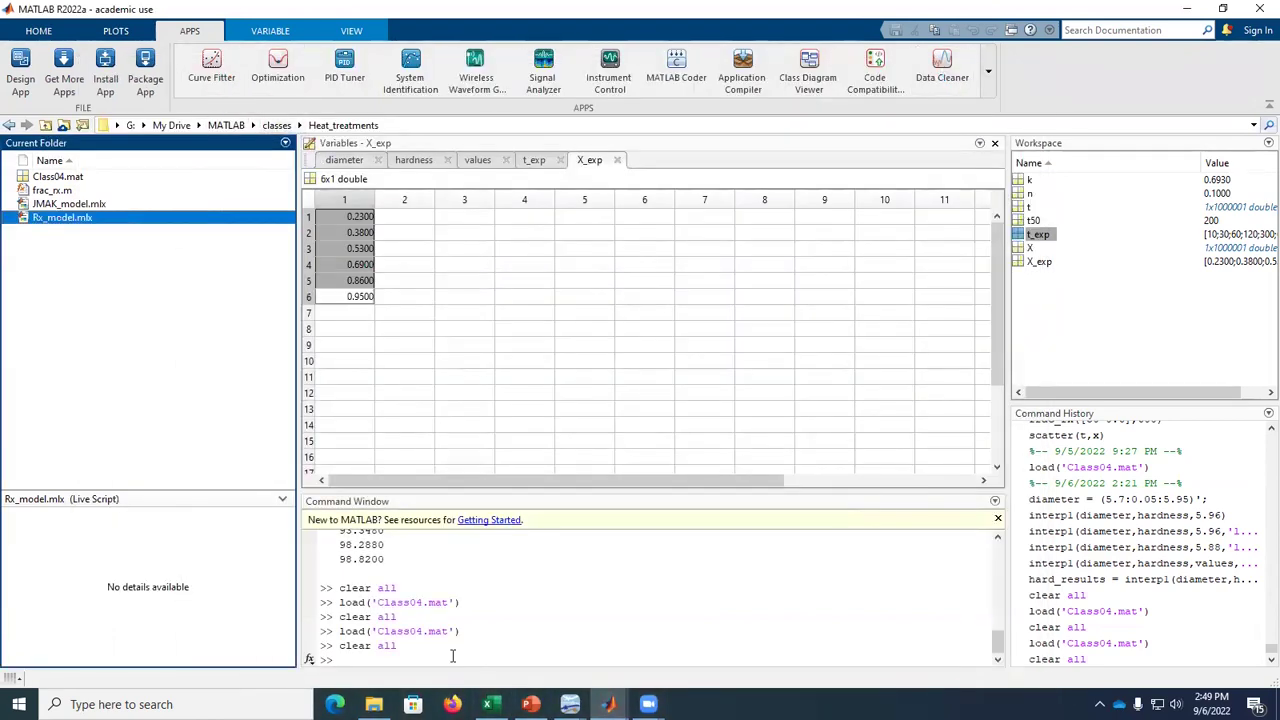
Restore the Curve Fitter window and maximize it to fill the screen.
{"action": "key", "text": "alt+Tab"}
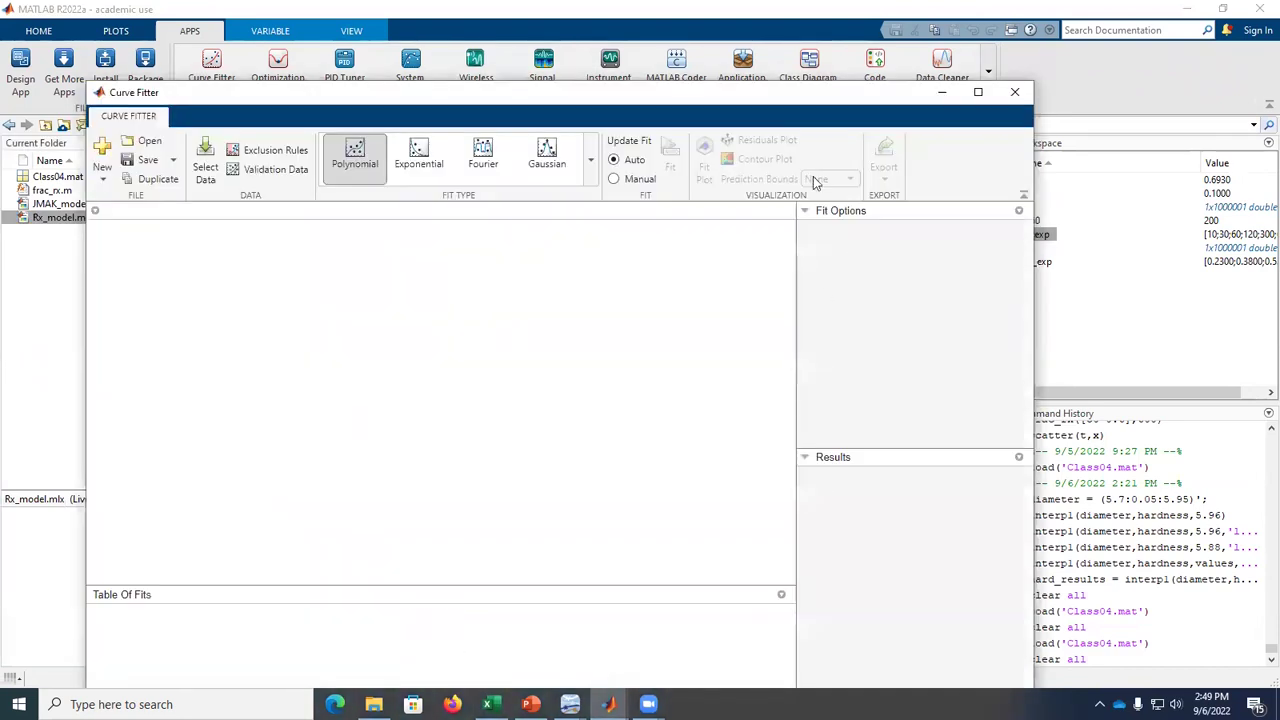
{"action": "left_click_drag", "start_coordinate": [758, 101], "coordinate": [821, 38]}
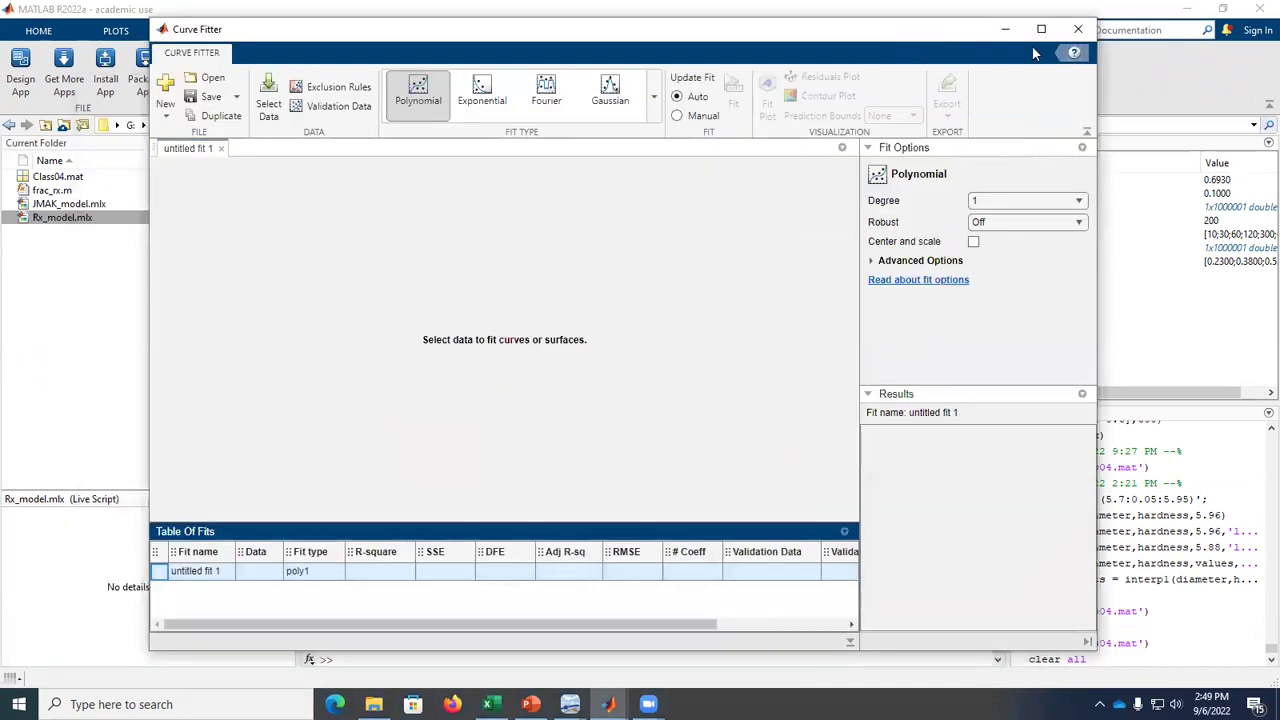
{"action": "left_click", "coordinate": [1008, 31]}
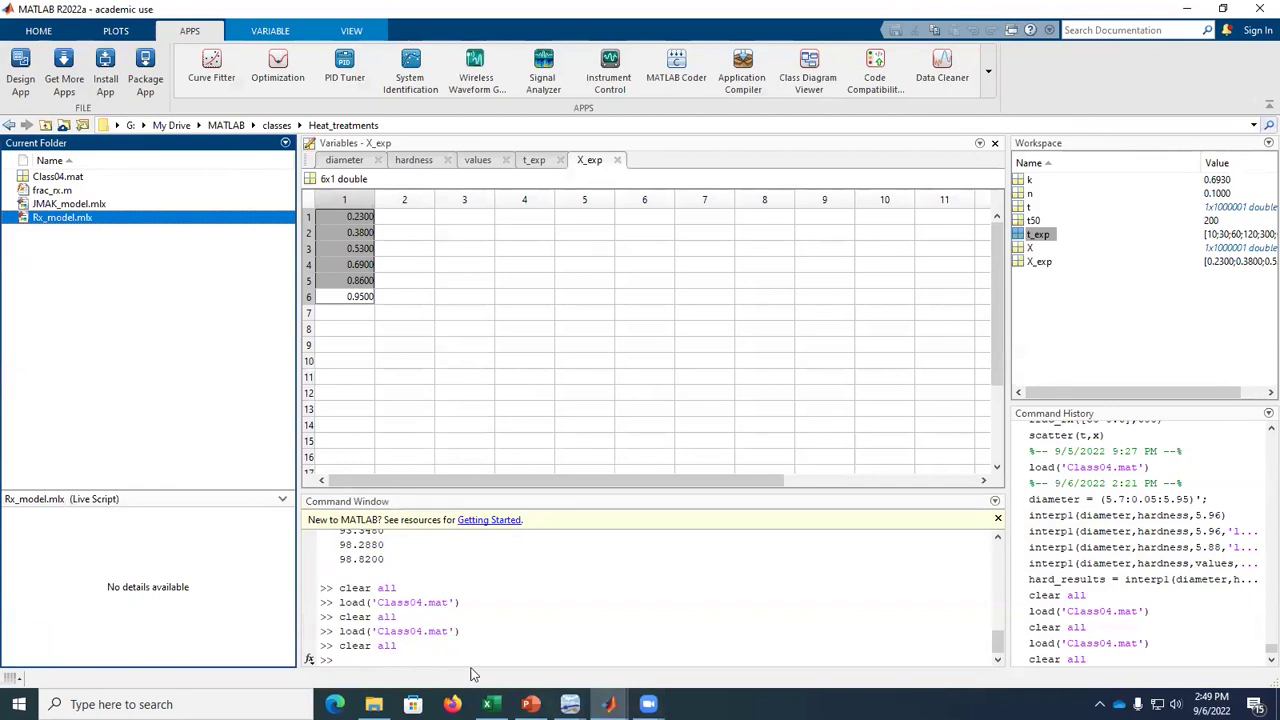
{"action": "mouse_move", "coordinate": [609, 704]}
{"action": "left_click", "coordinate": [773, 632]}
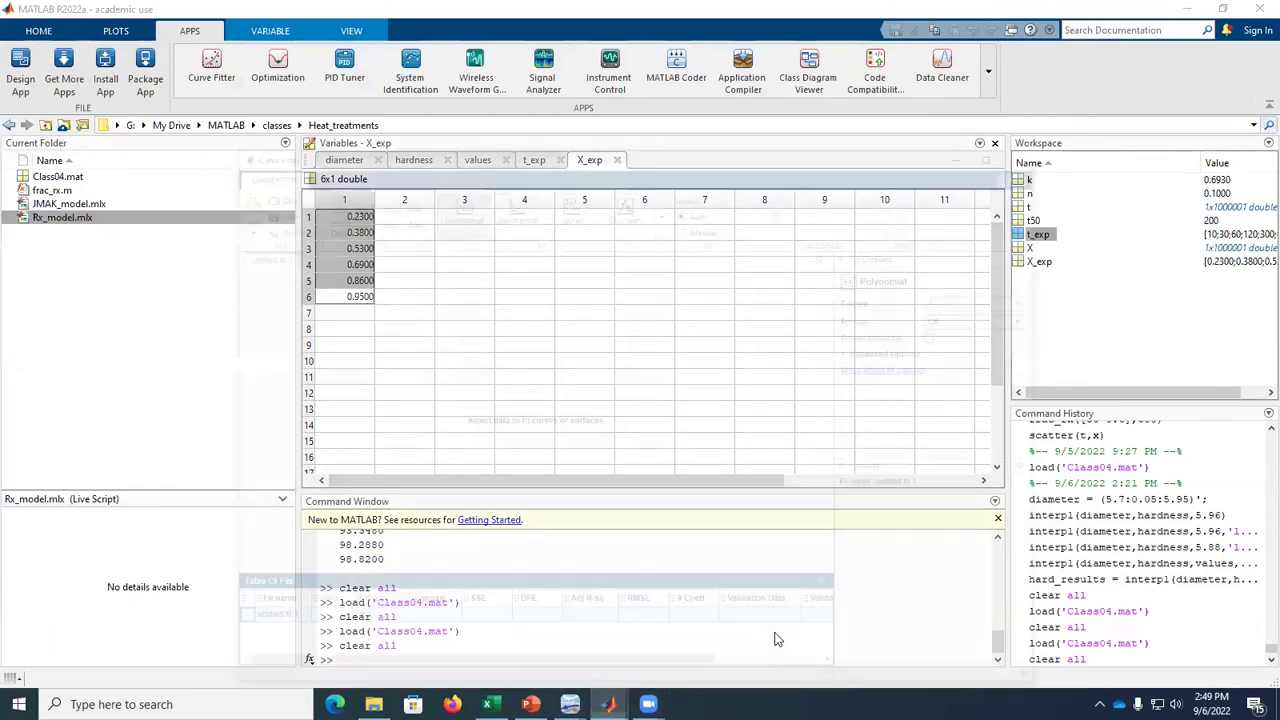
{"action": "left_click", "coordinate": [1041, 28]}
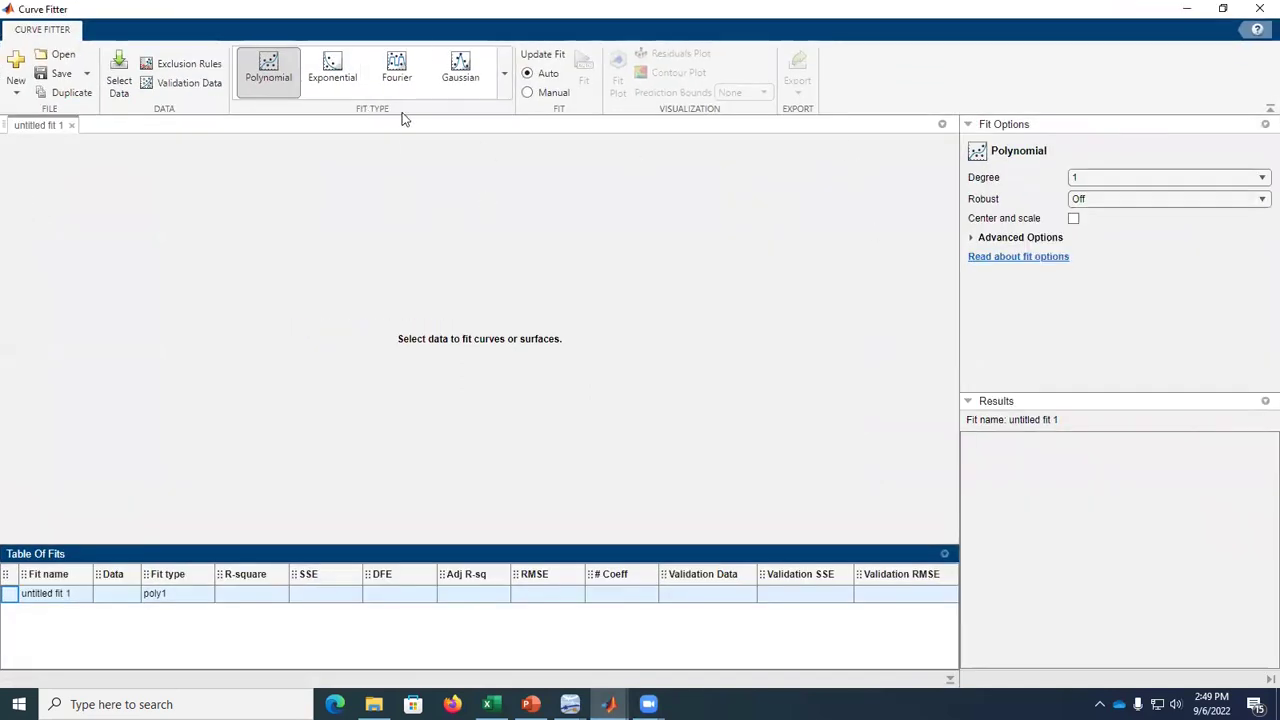
Select t_exp as X data and X_exp as Y data, producing a linear fit with R-square 0.7596.
{"action": "left_click", "coordinate": [118, 72]}
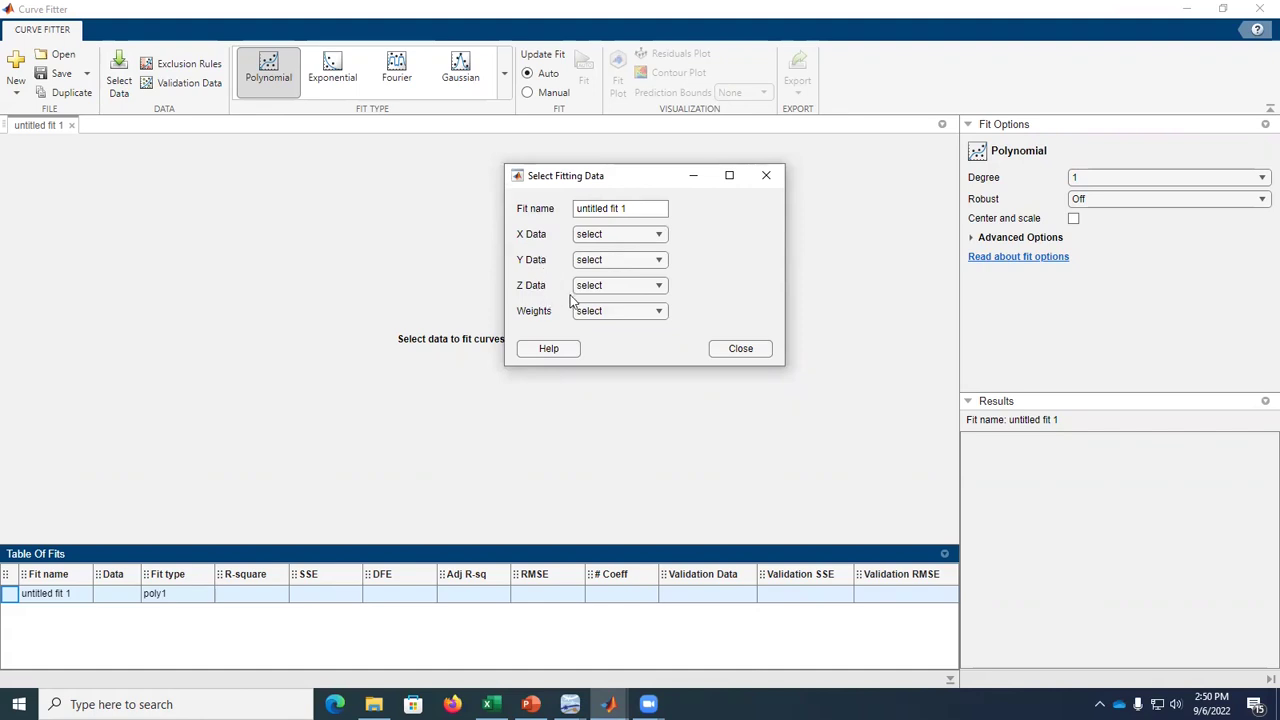
{"action": "left_click", "coordinate": [648, 235]}
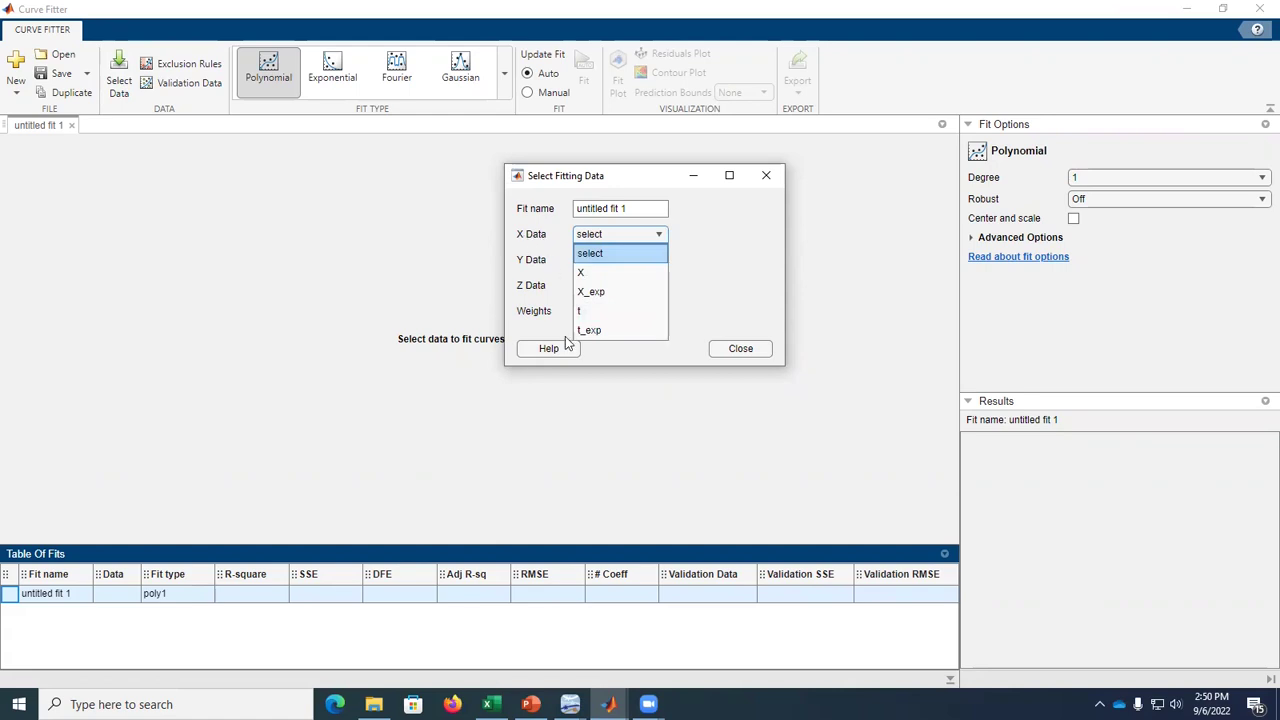
{"action": "left_click", "coordinate": [609, 331]}
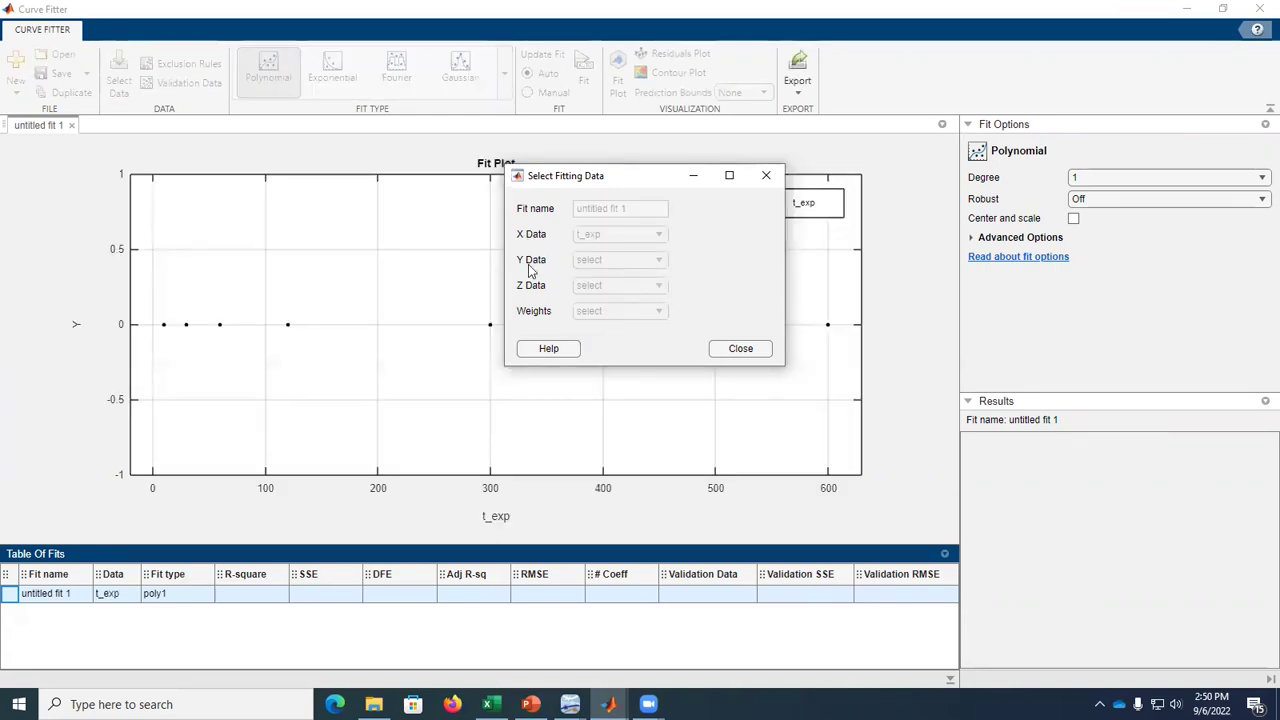
{"action": "left_click", "coordinate": [657, 261]}
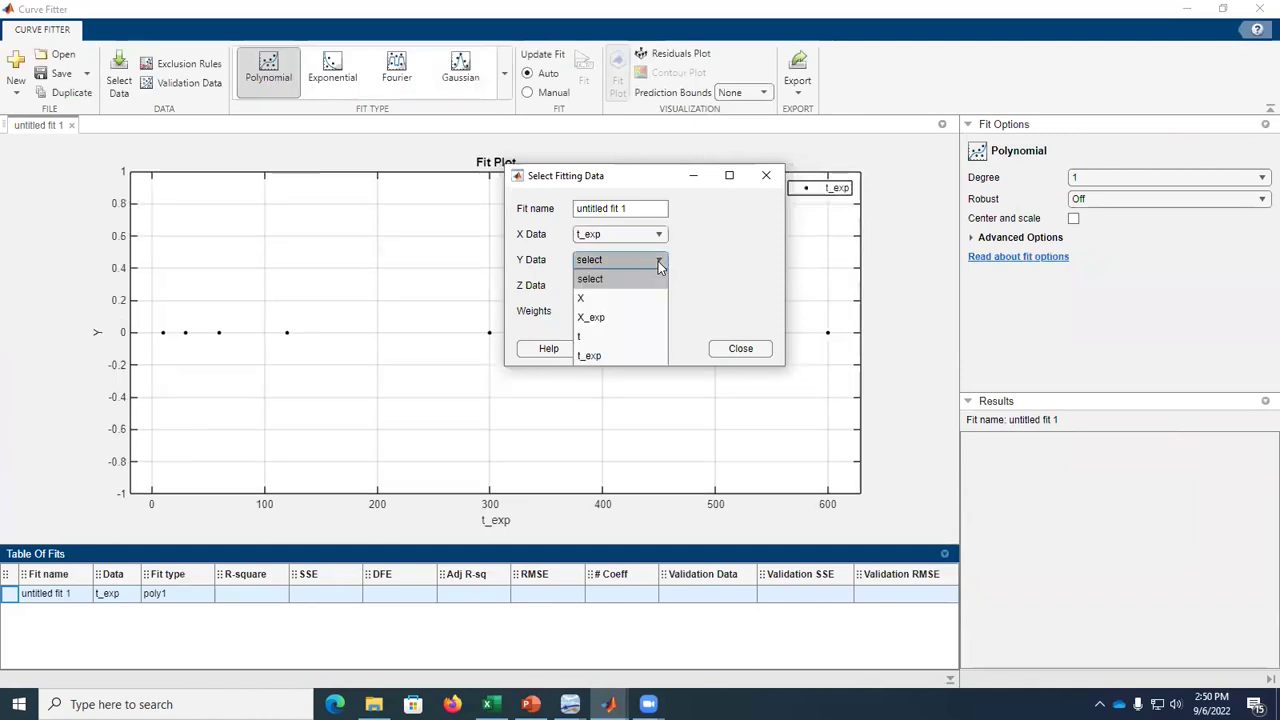
{"action": "left_click", "coordinate": [595, 318]}
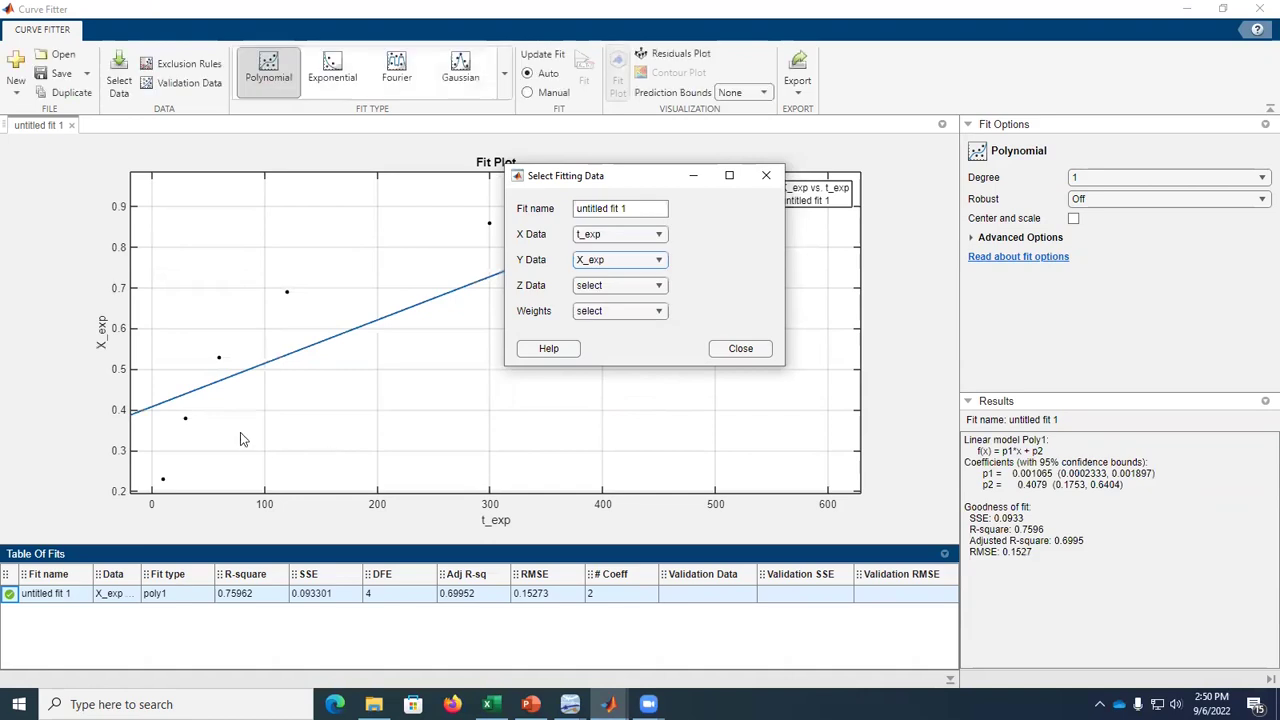
{"action": "left_click", "coordinate": [745, 348]}
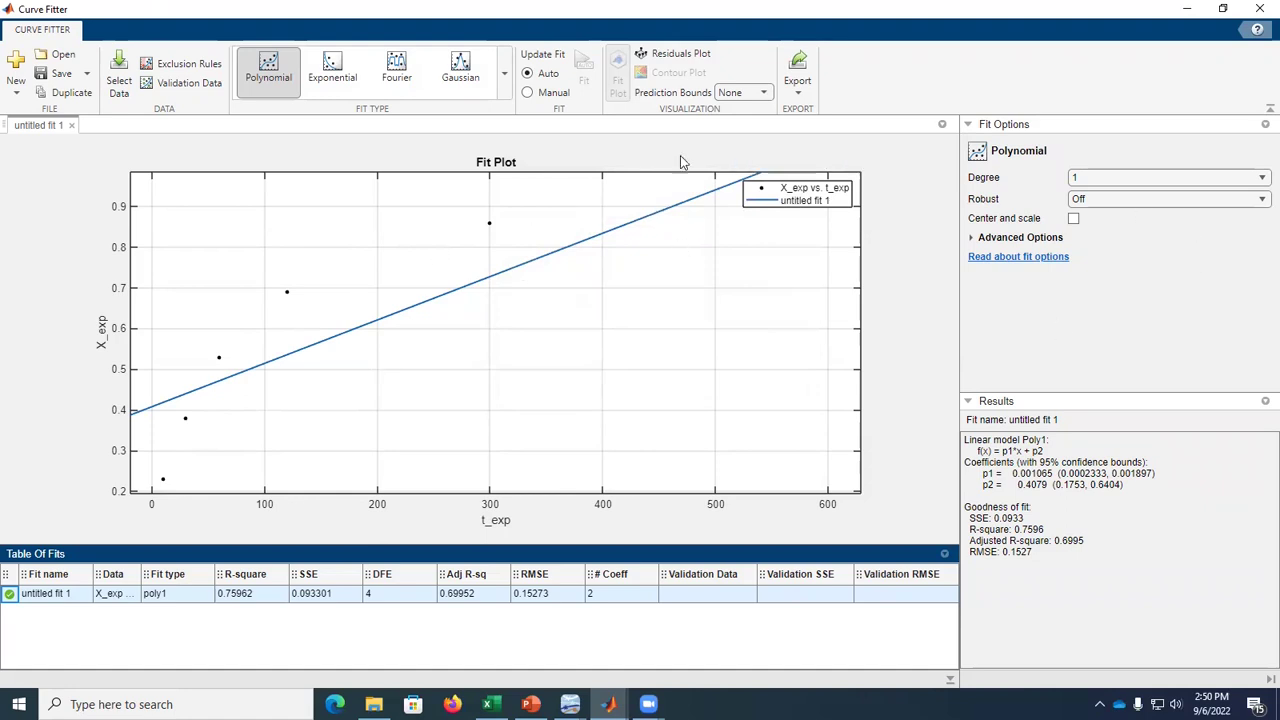
Switch the fit type from a degree-1 polynomial to Custom Equation, a*exp(-b*x)+c.
{"action": "left_click", "coordinate": [258, 81]}
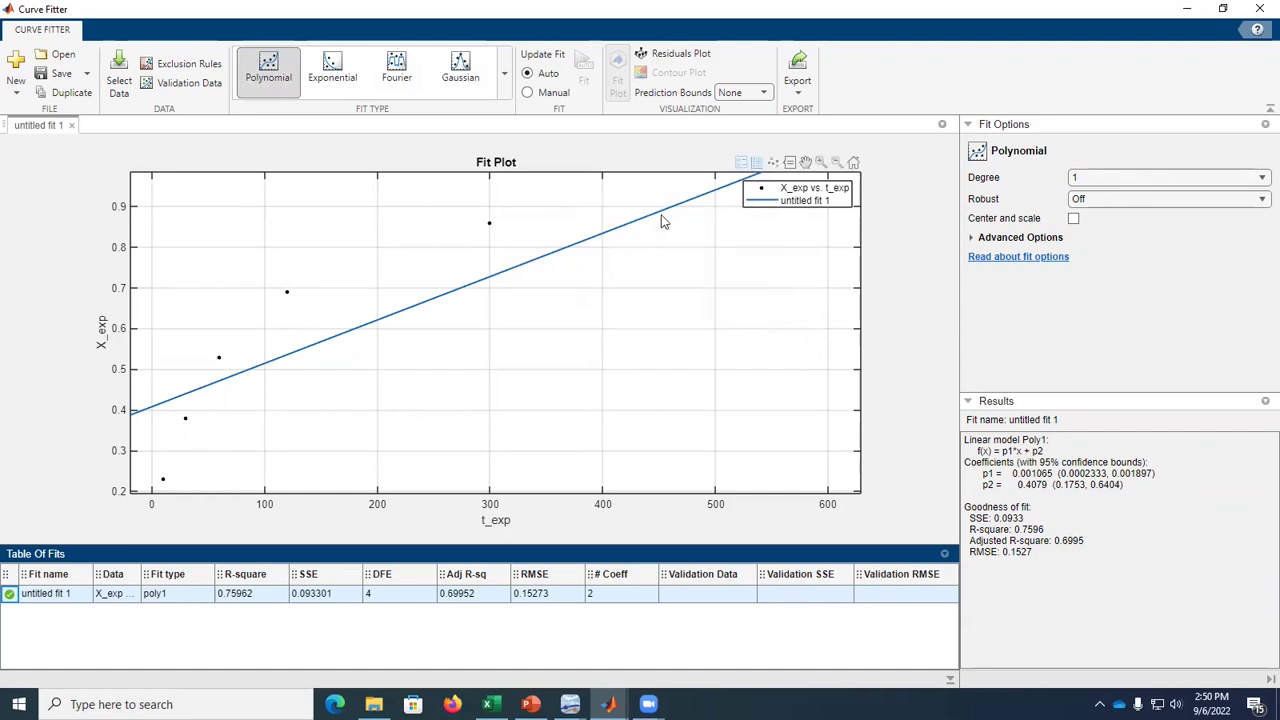
{"action": "left_click", "coordinate": [1091, 177]}
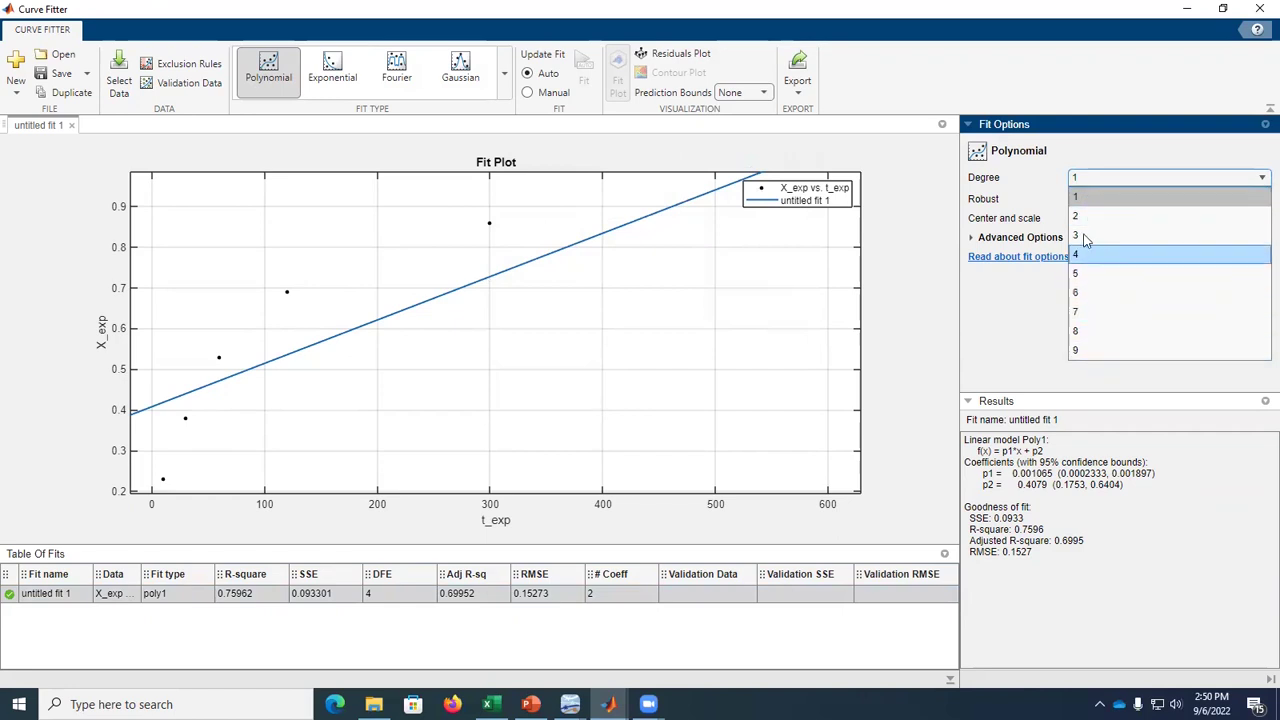
{"action": "left_click", "coordinate": [1096, 184]}
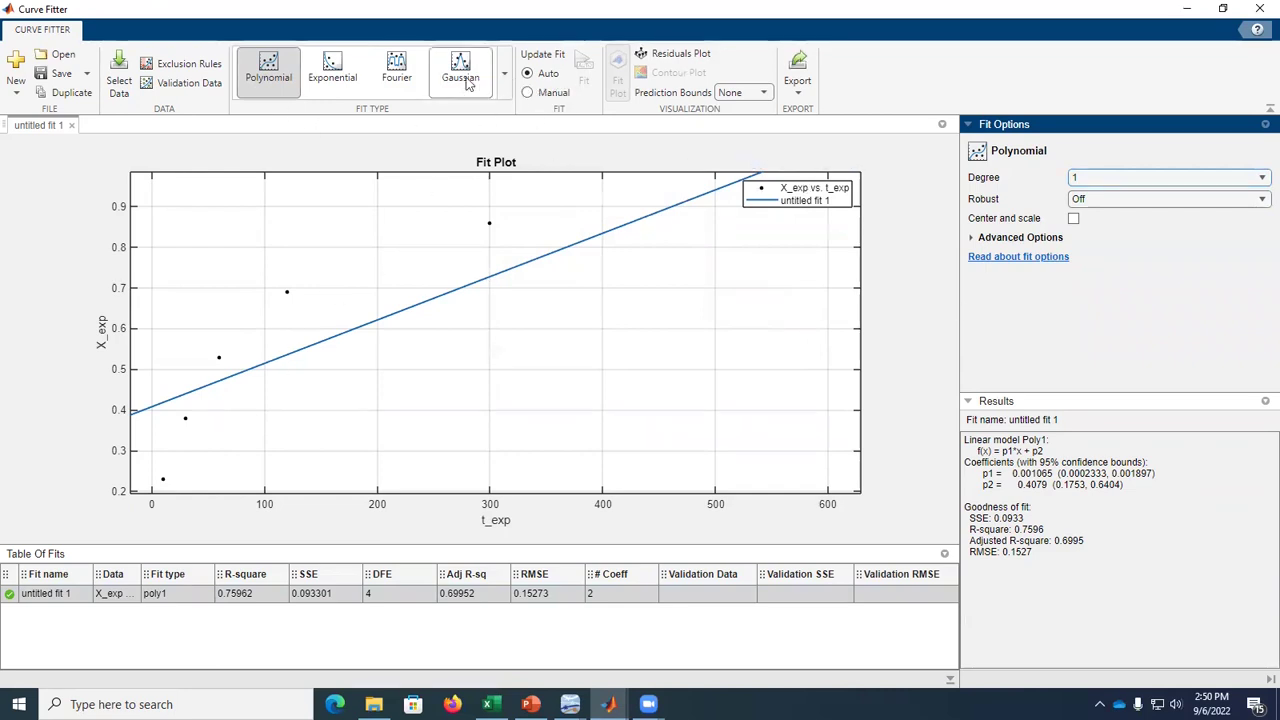
{"action": "left_click", "coordinate": [505, 74]}
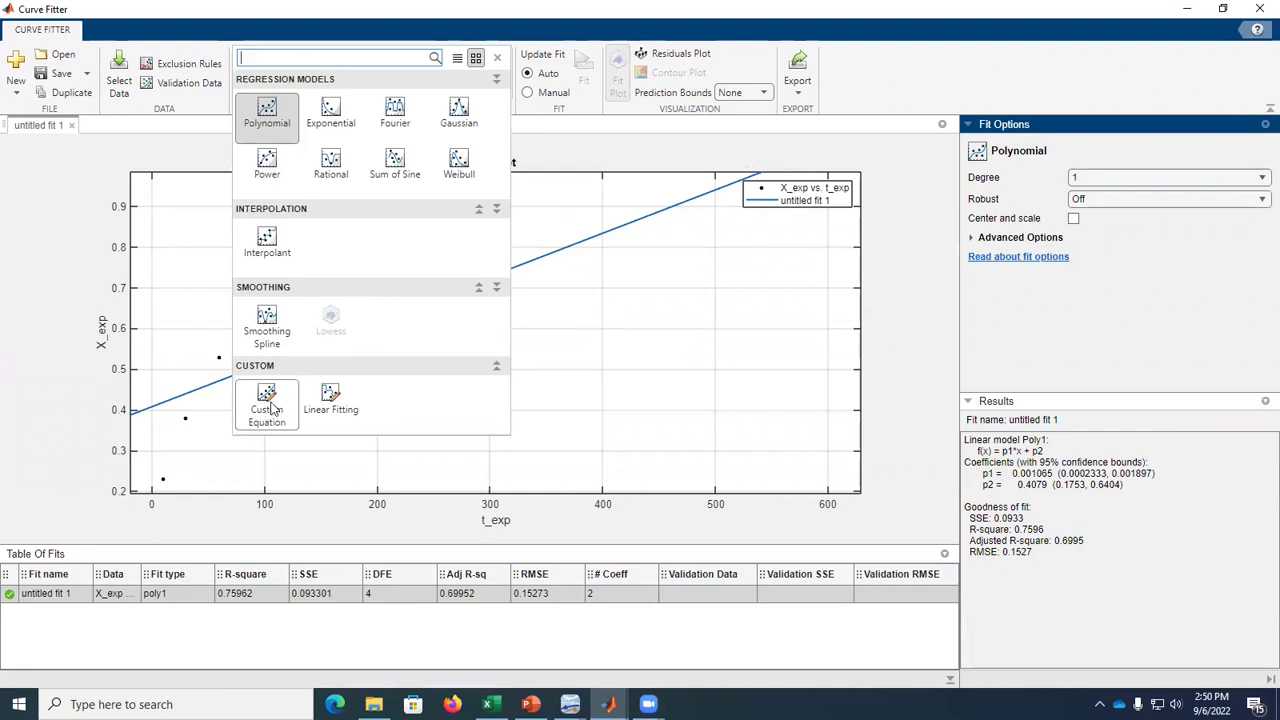
{"action": "left_click", "coordinate": [505, 76]}
{"action": "left_click", "coordinate": [505, 80]}
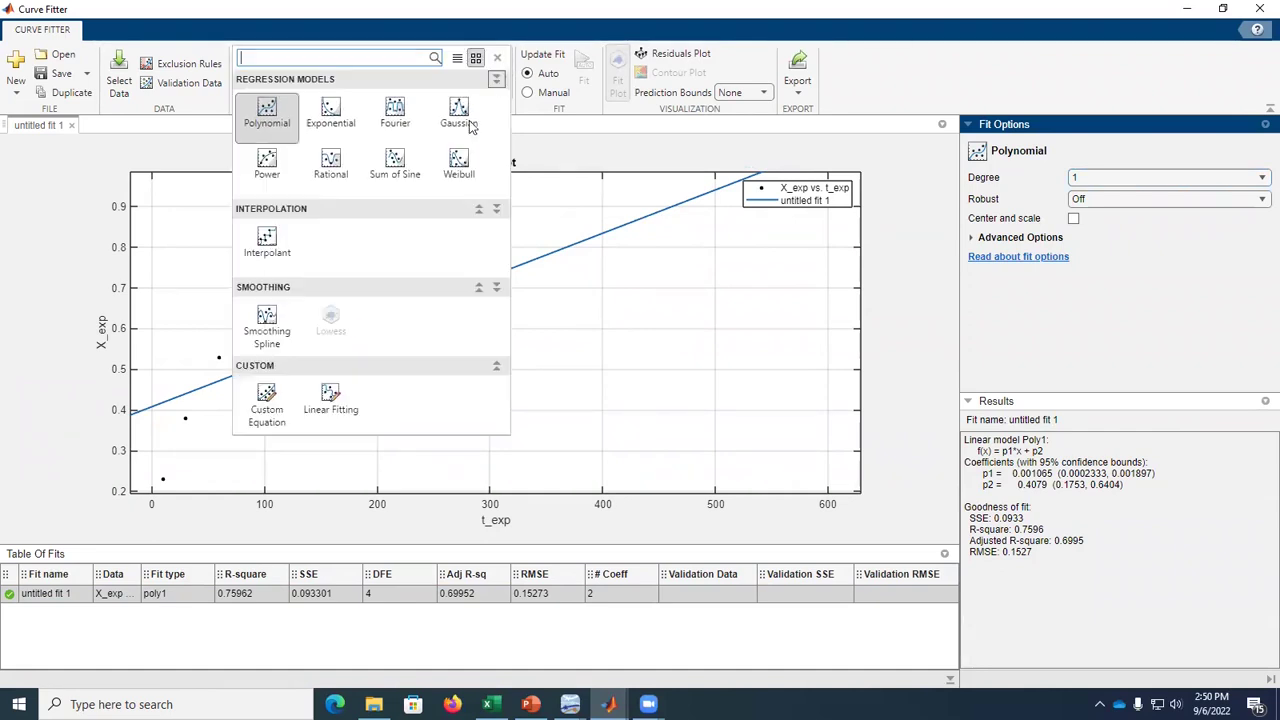
{"action": "left_click", "coordinate": [269, 421]}
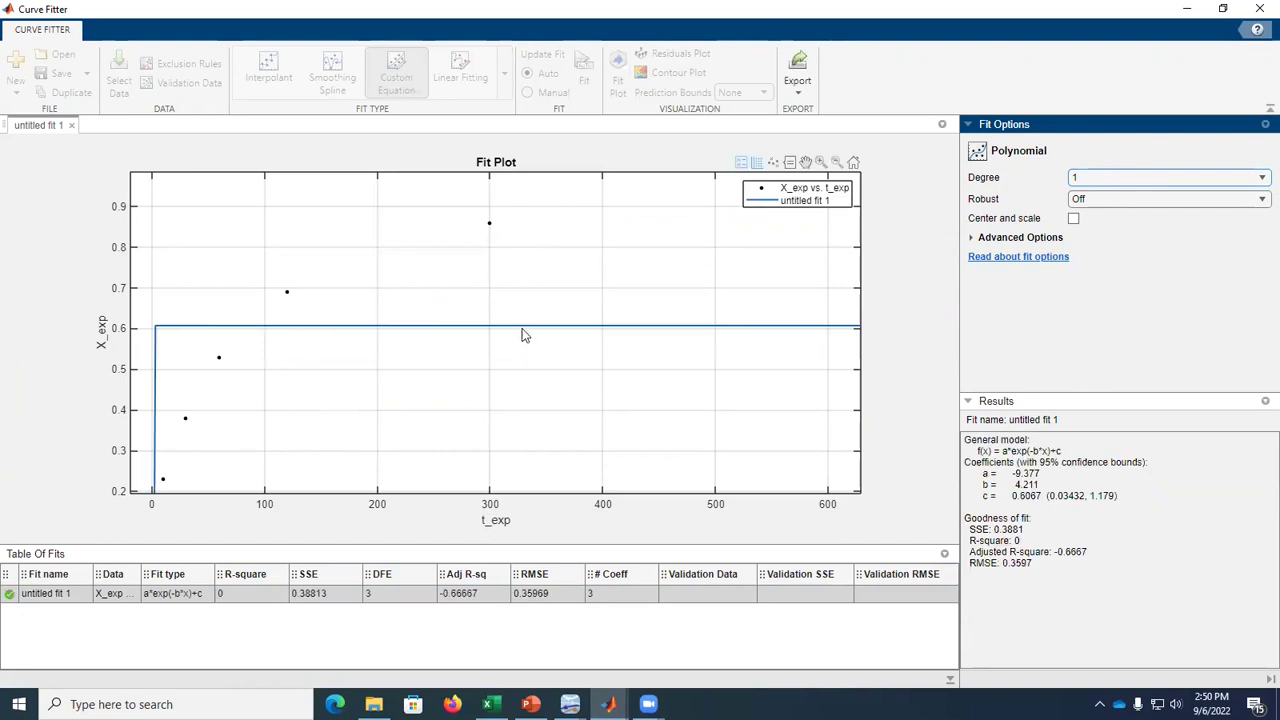
{"action": "left_click", "coordinate": [1064, 212]}
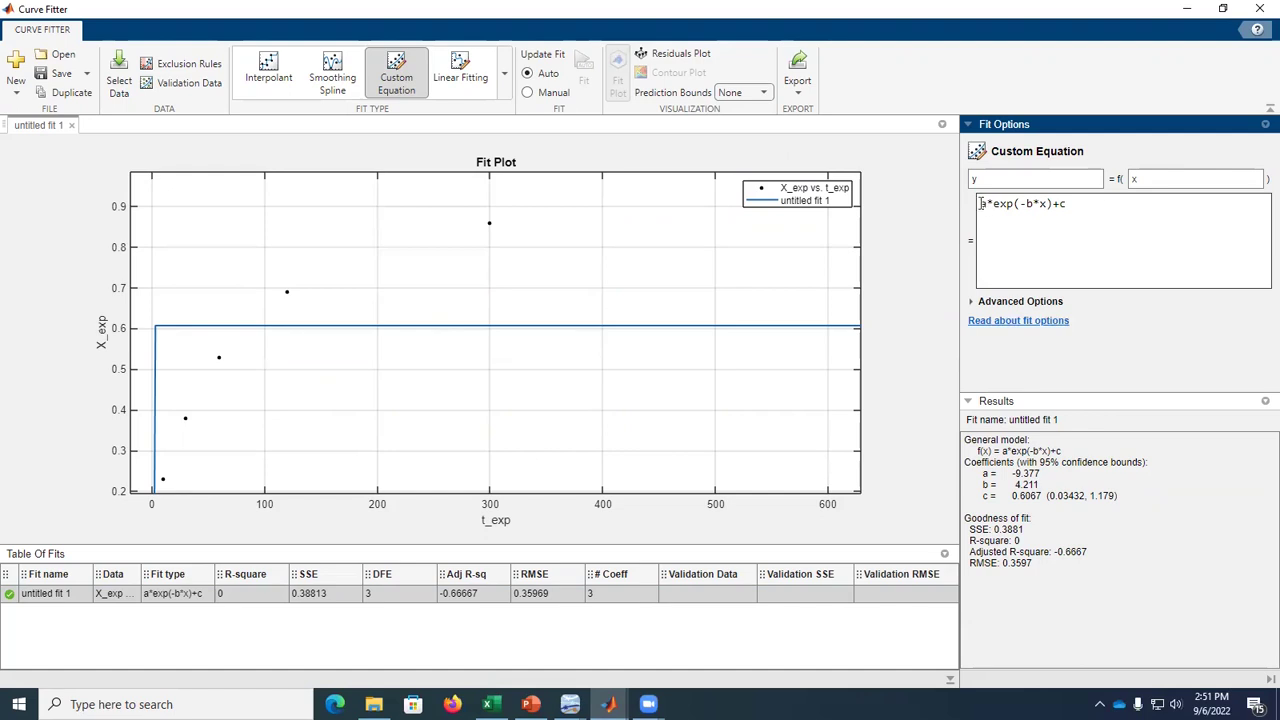
{"action": "mouse_move", "coordinate": [981, 203]}
{"action": "left_mouse_down"}
{"action": "mouse_move", "coordinate": [1070, 204]}
{"action": "mouse_move", "coordinate": [991, 204]}
{"action": "left_mouse_up"}
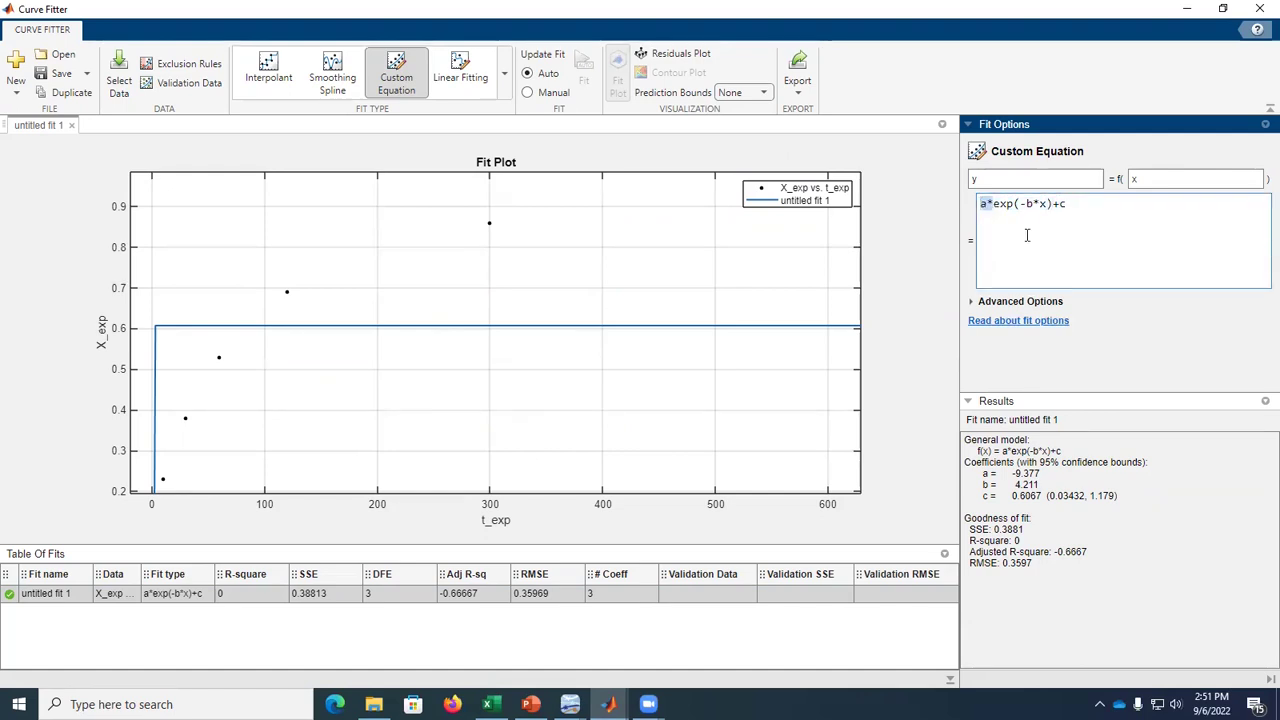
{"action": "key", "text": "alt+Tab"}
{"action": "key", "text": "alt+Tab"}
{"action": "key", "text": "alt+Tab"}
{"action": "key", "text": "alt+Tab"}
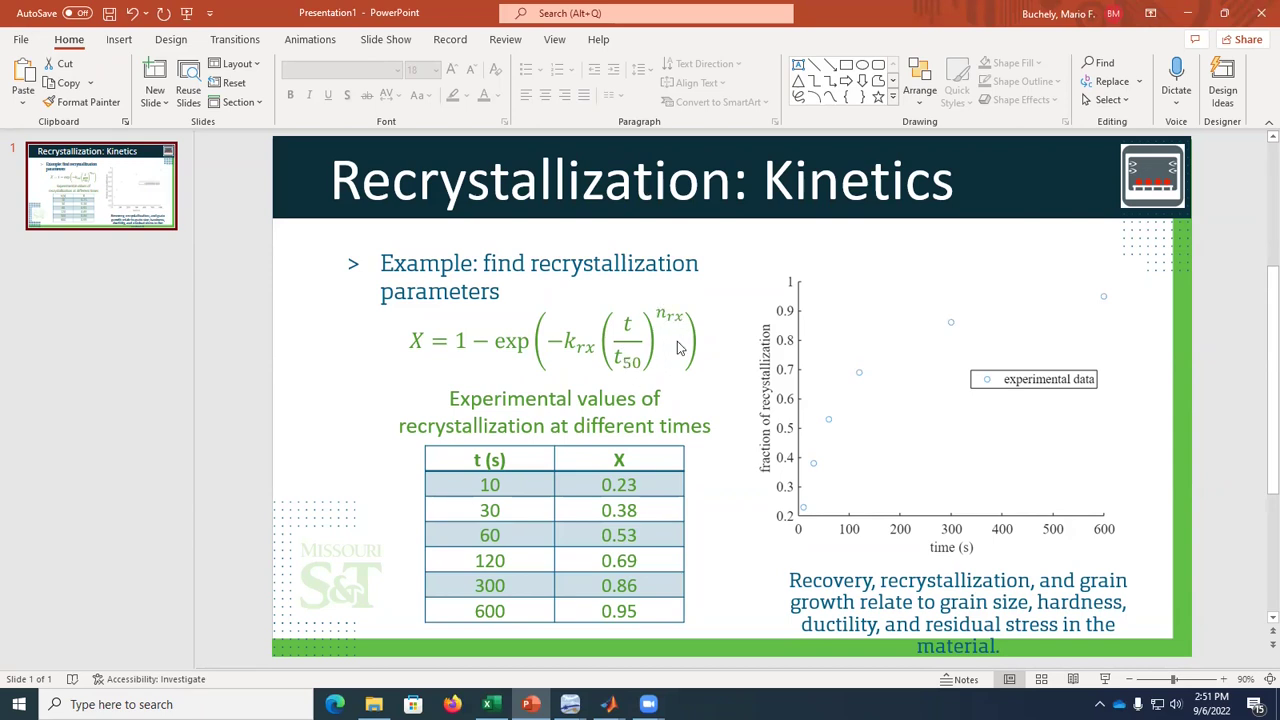
{"action": "key", "text": "alt+Tab"}
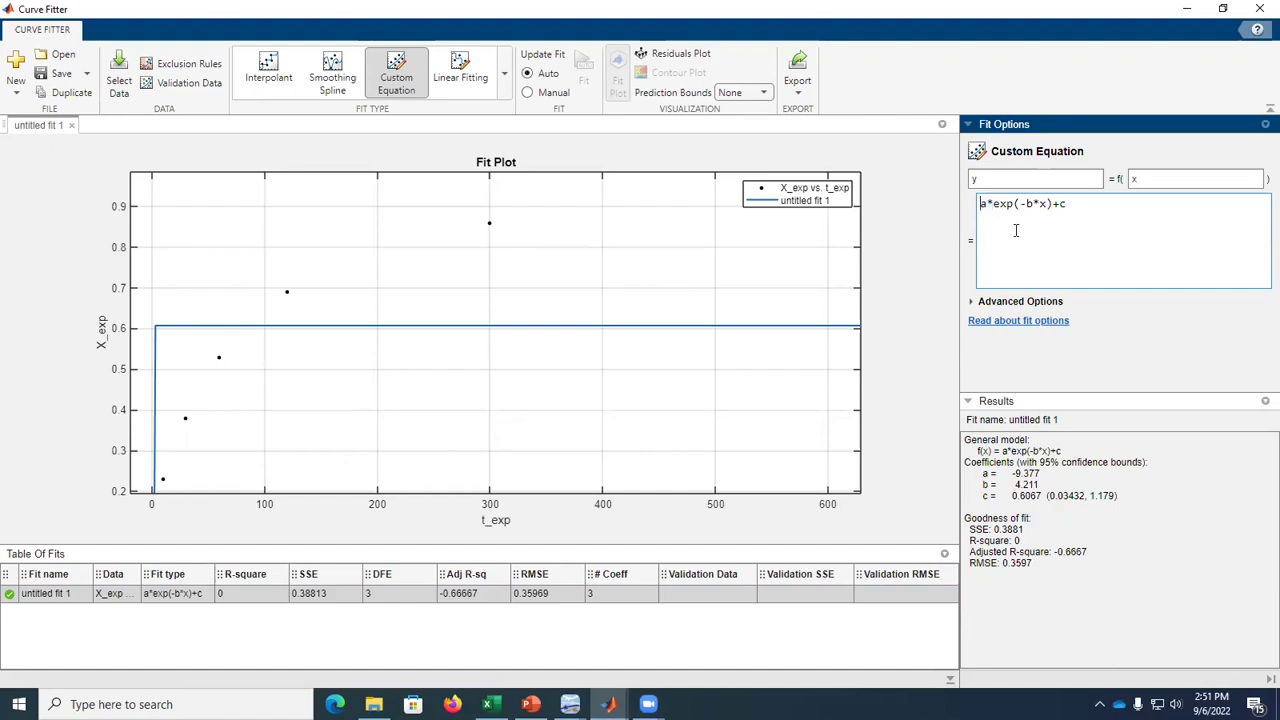
Edit the equation to 1-exp(-0.693*(x/t50)^n), fitting n = 0.6054, t50 = 52.34, R-square 0.9994.
{"action": "type", "text": "1-"}
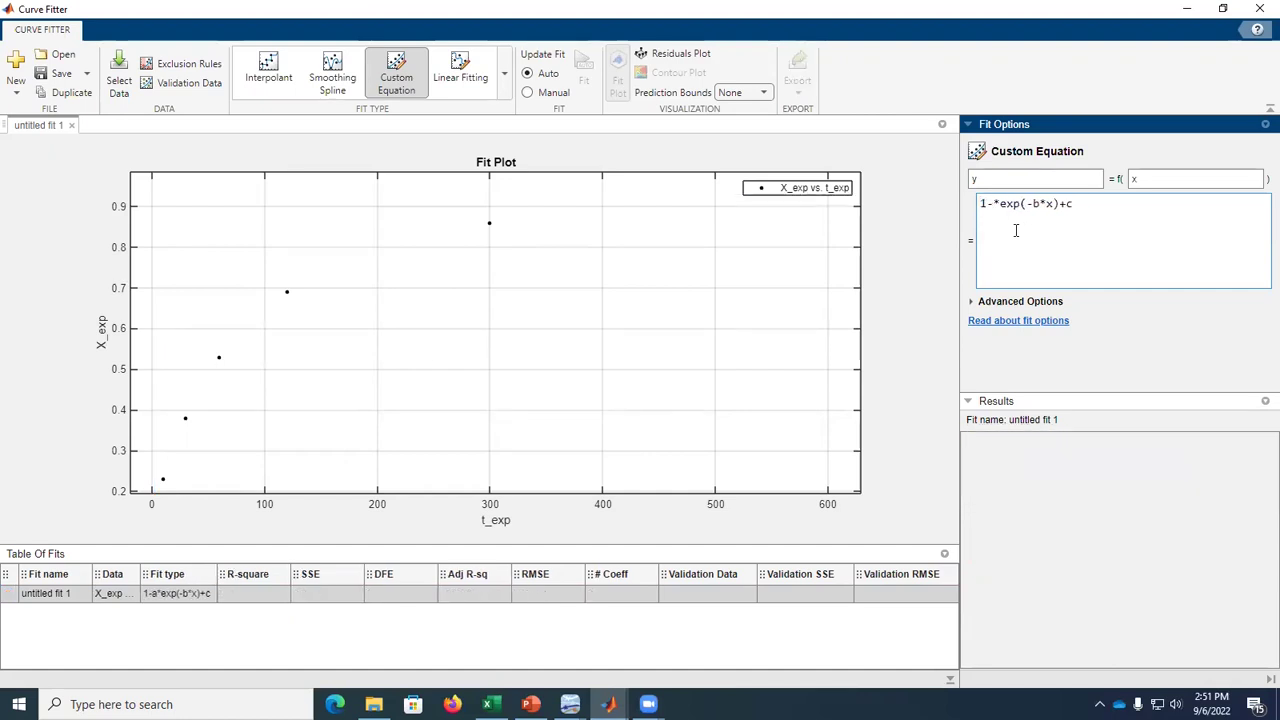
{"action": "key", "text": "Delete"}
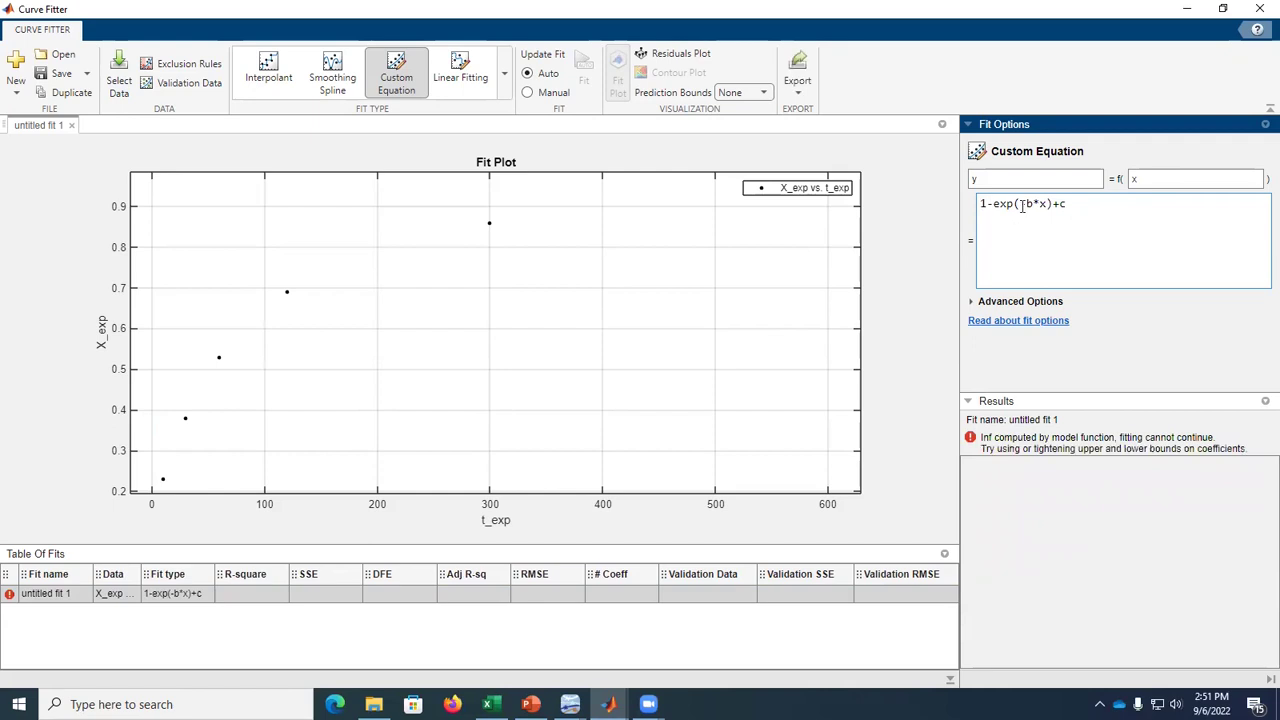
{"action": "double_click", "coordinate": [1029, 204]}
{"action": "type", "text": "0.693"}
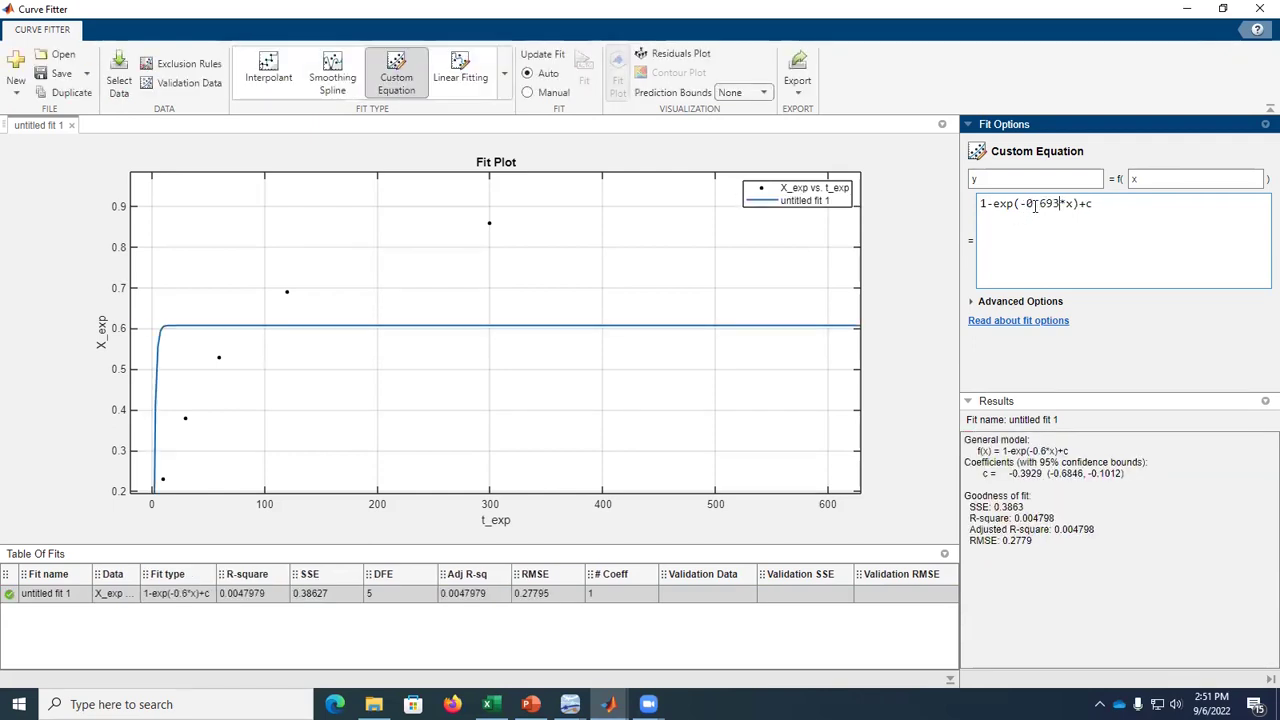
{"action": "type", "text": "()"}
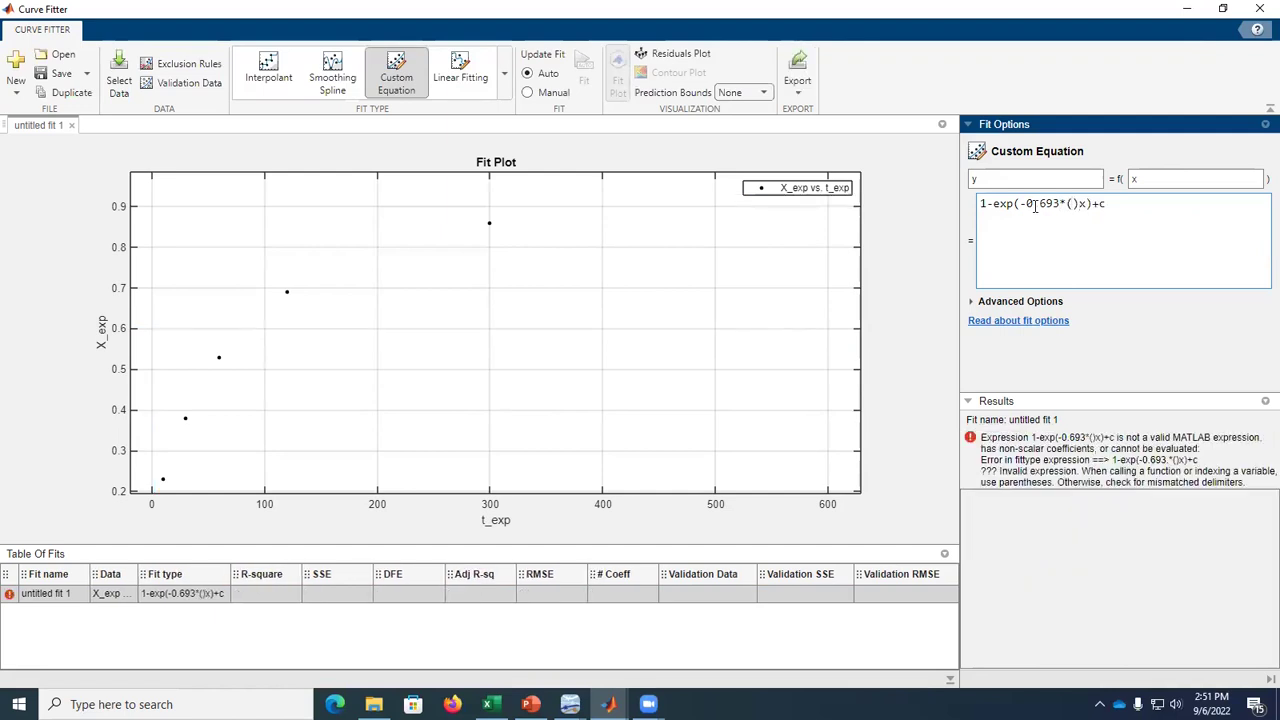
{"action": "type", "text": "x"}
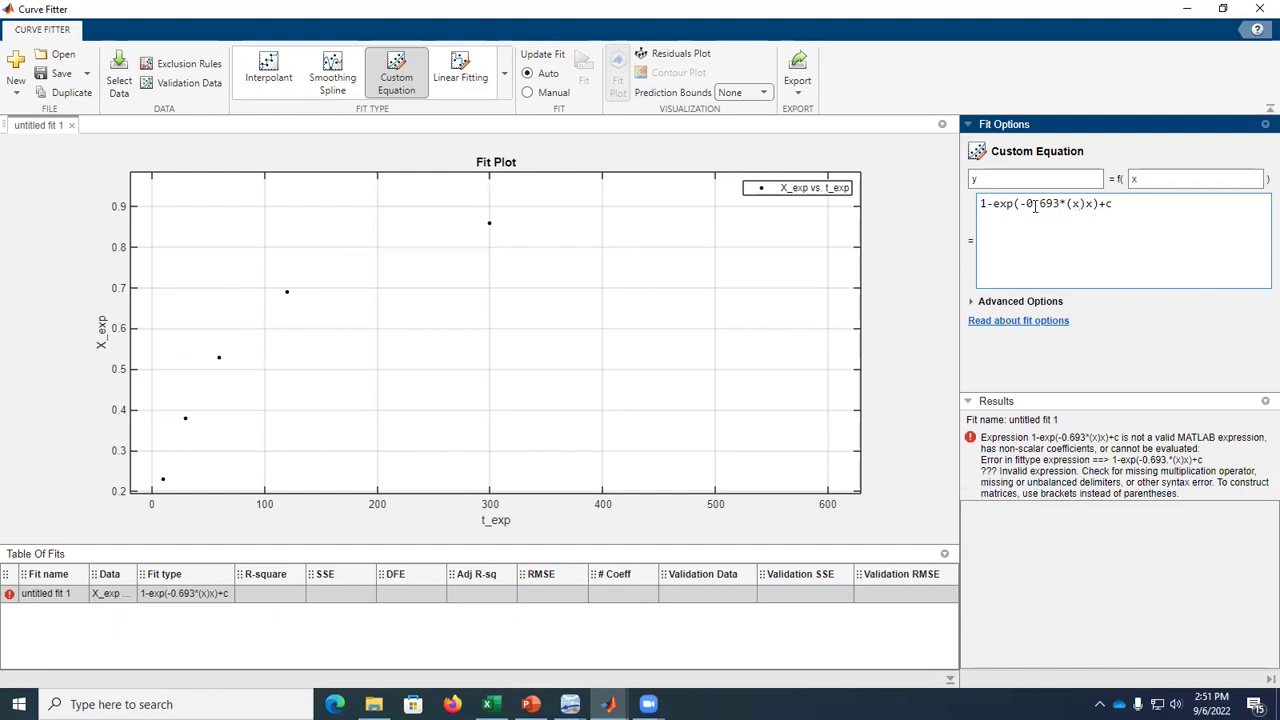
{"action": "type", "text": "/"}
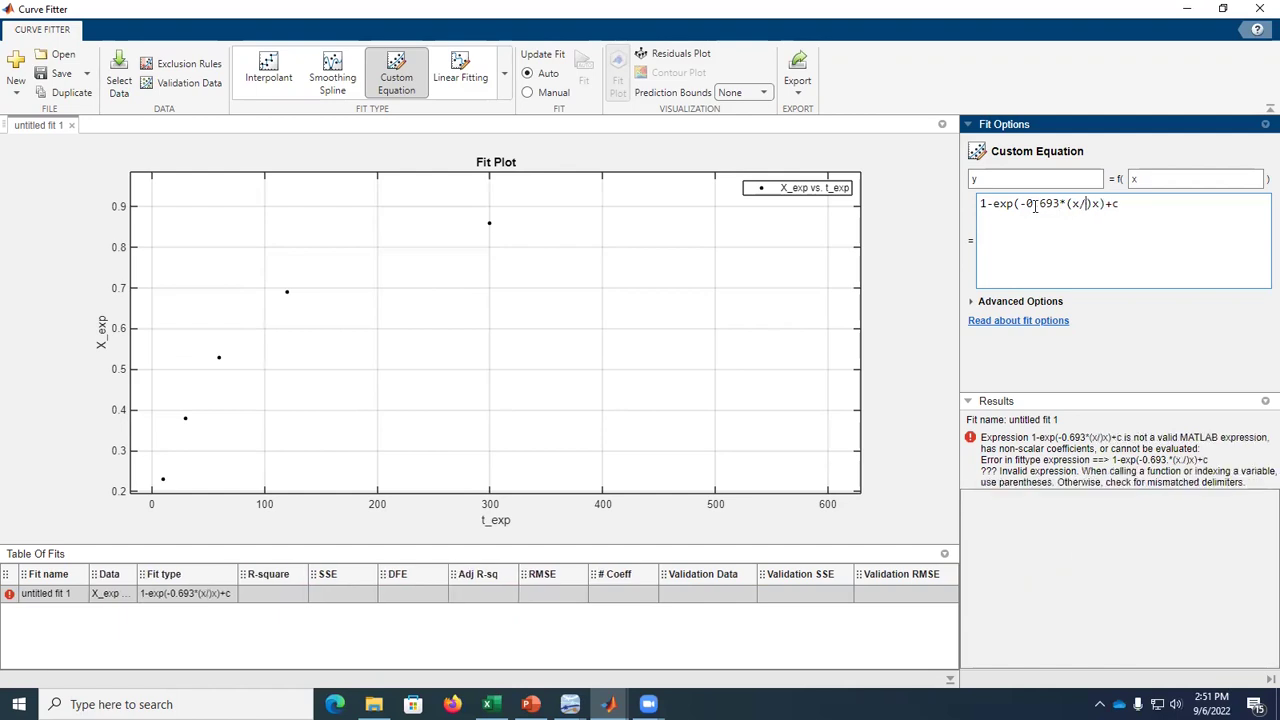
{"action": "type", "text": "t50"}
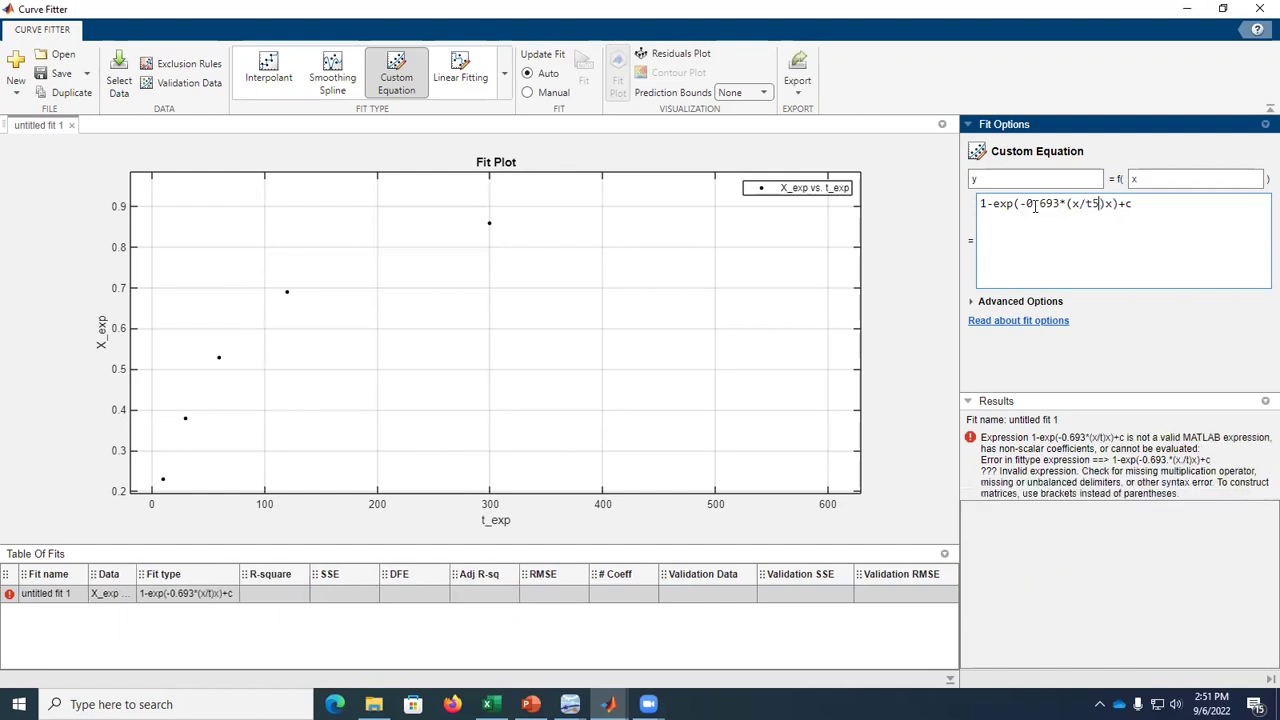
{"action": "key", "text": "Right"}
{"action": "key", "text": "Delete"}
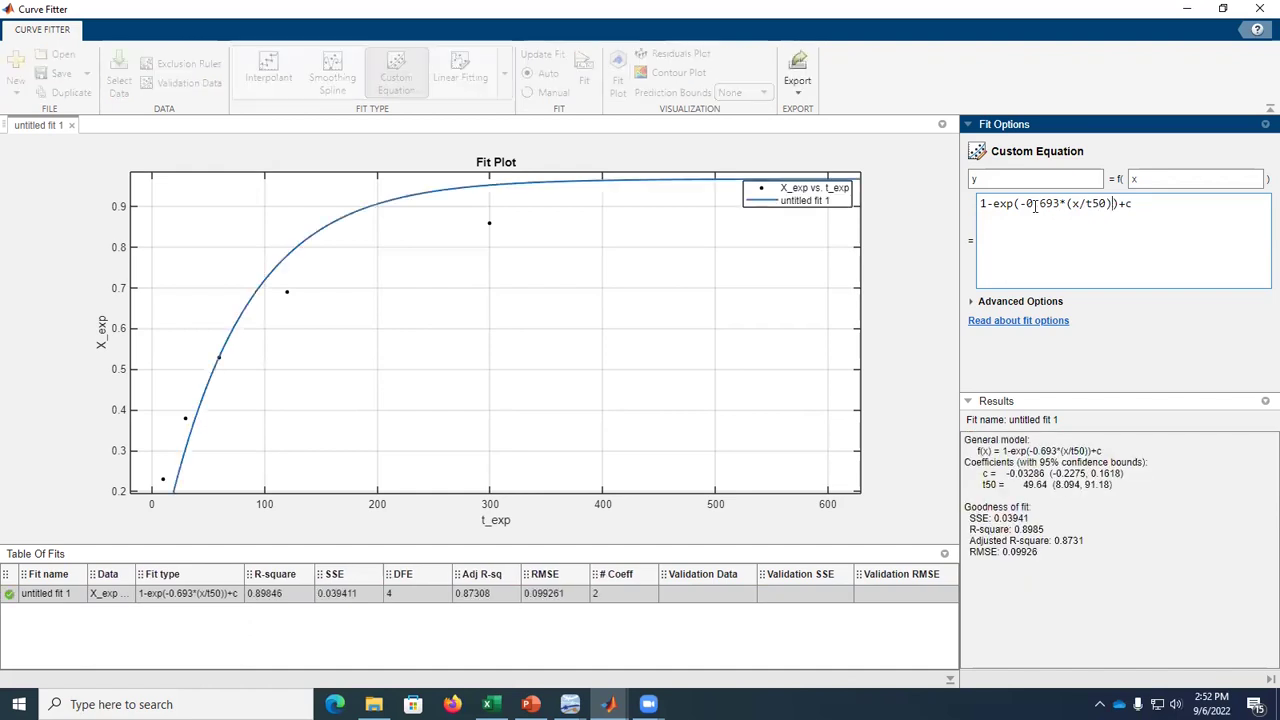
{"action": "type", "text": "^"}
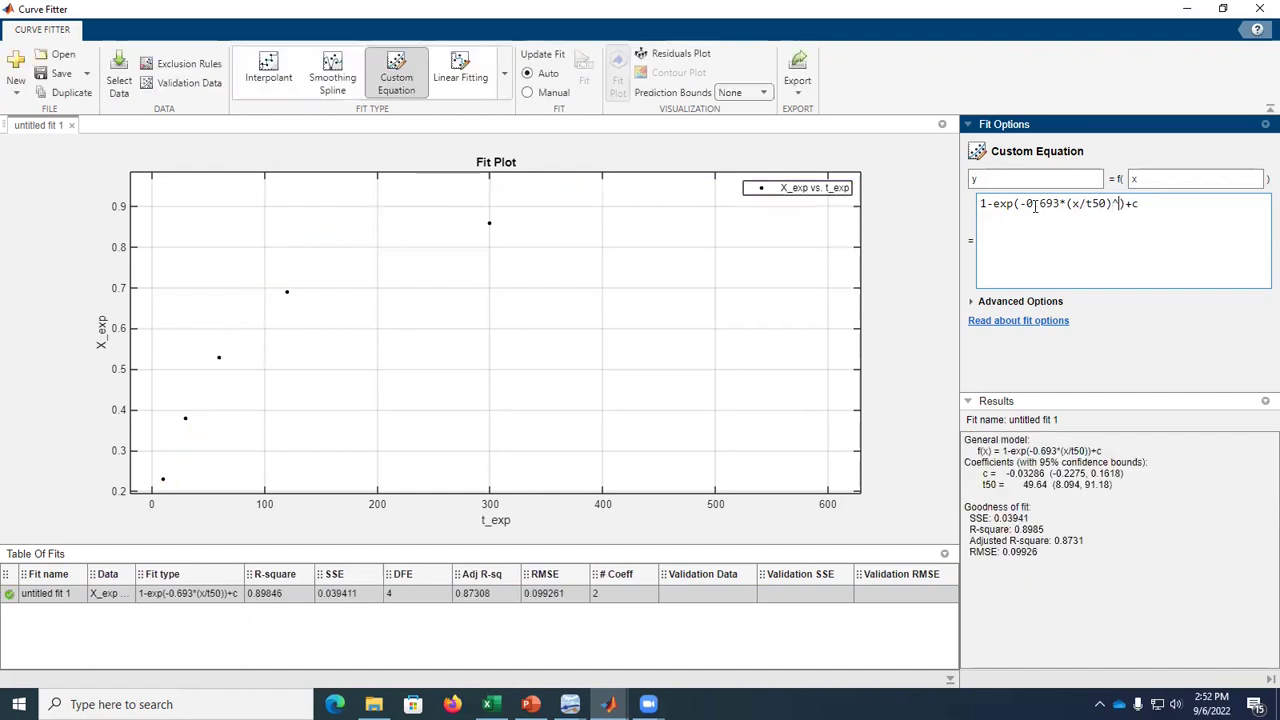
{"action": "type", "text": "n"}
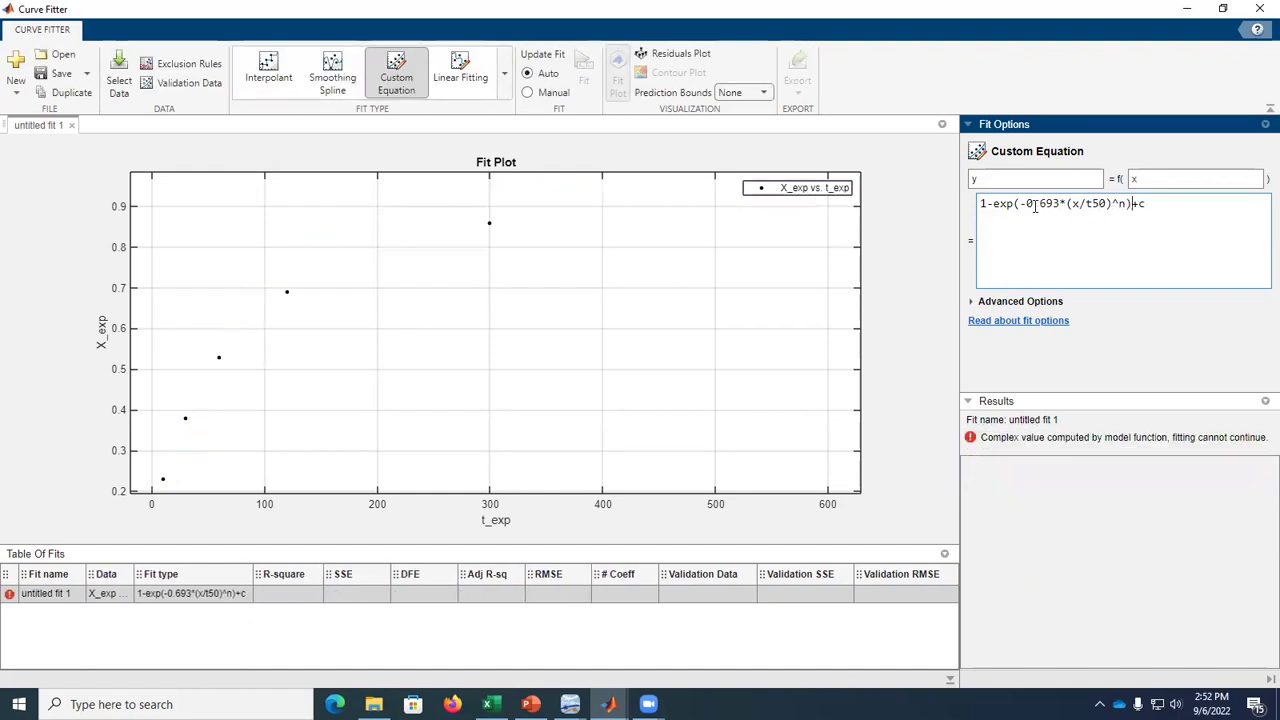
{"action": "key", "text": "Right"}
{"action": "key", "text": "Delete"}
{"action": "key", "text": "Delete"}
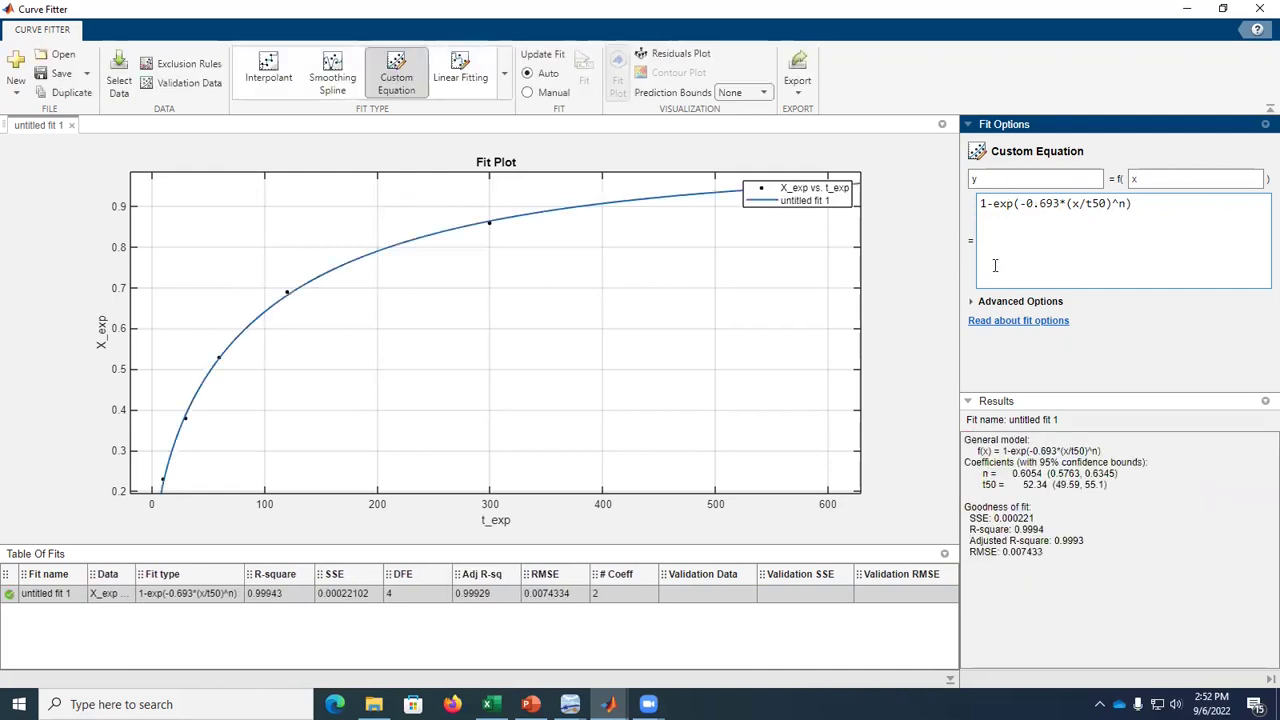
{"action": "left_click", "coordinate": [782, 263]}
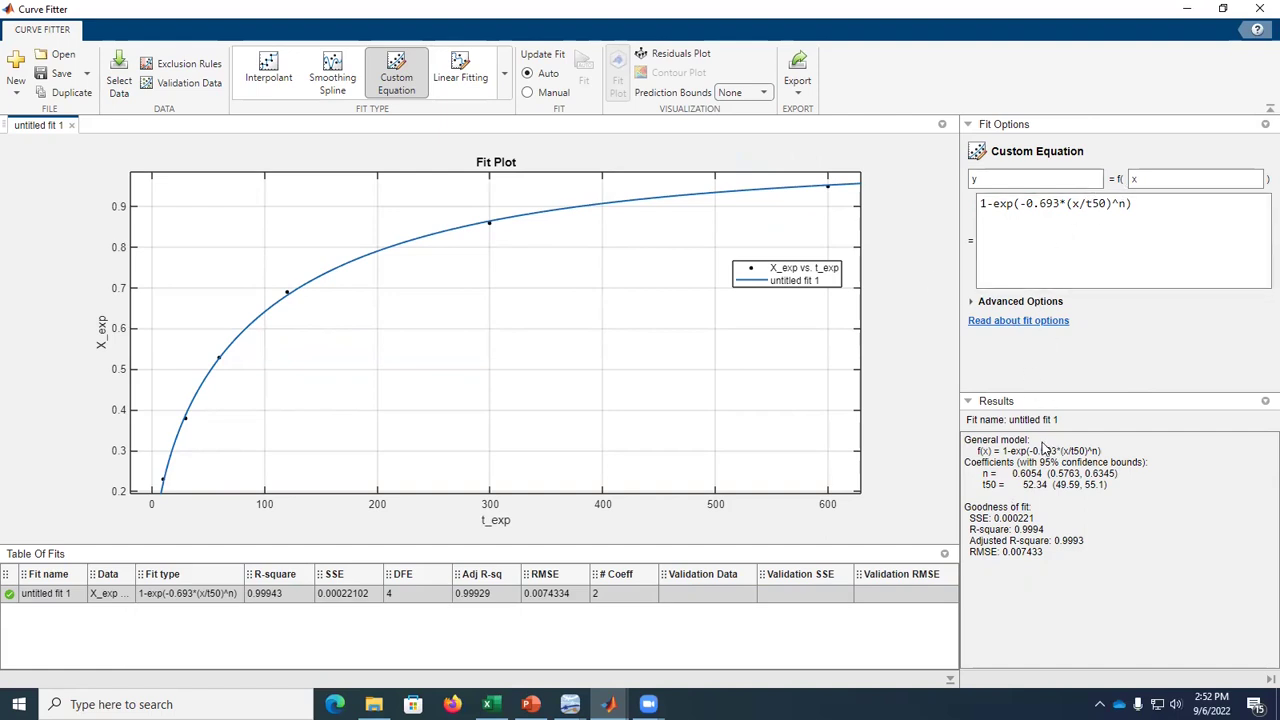
Expand Advanced Options and scroll to the coefficient constraints for n and t50.
{"action": "left_click", "coordinate": [1036, 303]}
{"action": "scroll", "coordinate": [1258, 277], "scroll_direction": "down", "scroll_amount": 5}
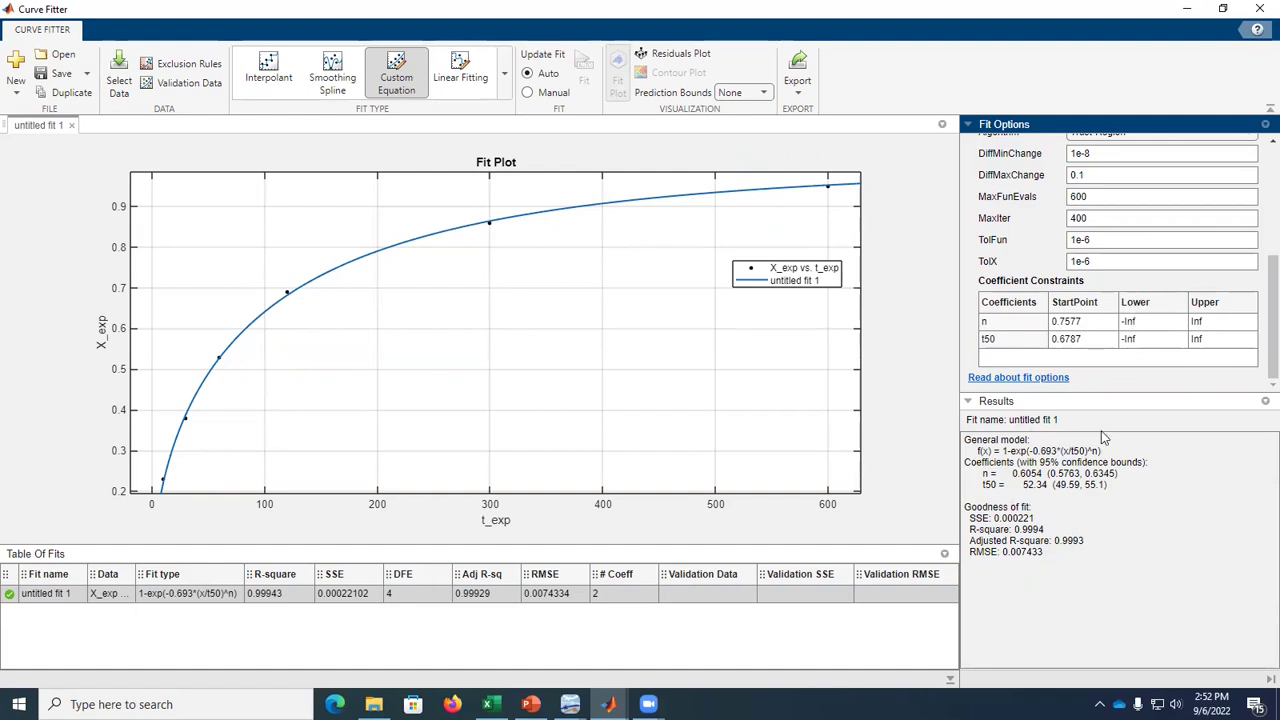
Set the lower bounds of both n and t50 to 0 in Coefficient Constraints.
{"action": "left_click", "coordinate": [1145, 323]}
{"action": "double_click", "coordinate": [1145, 321]}
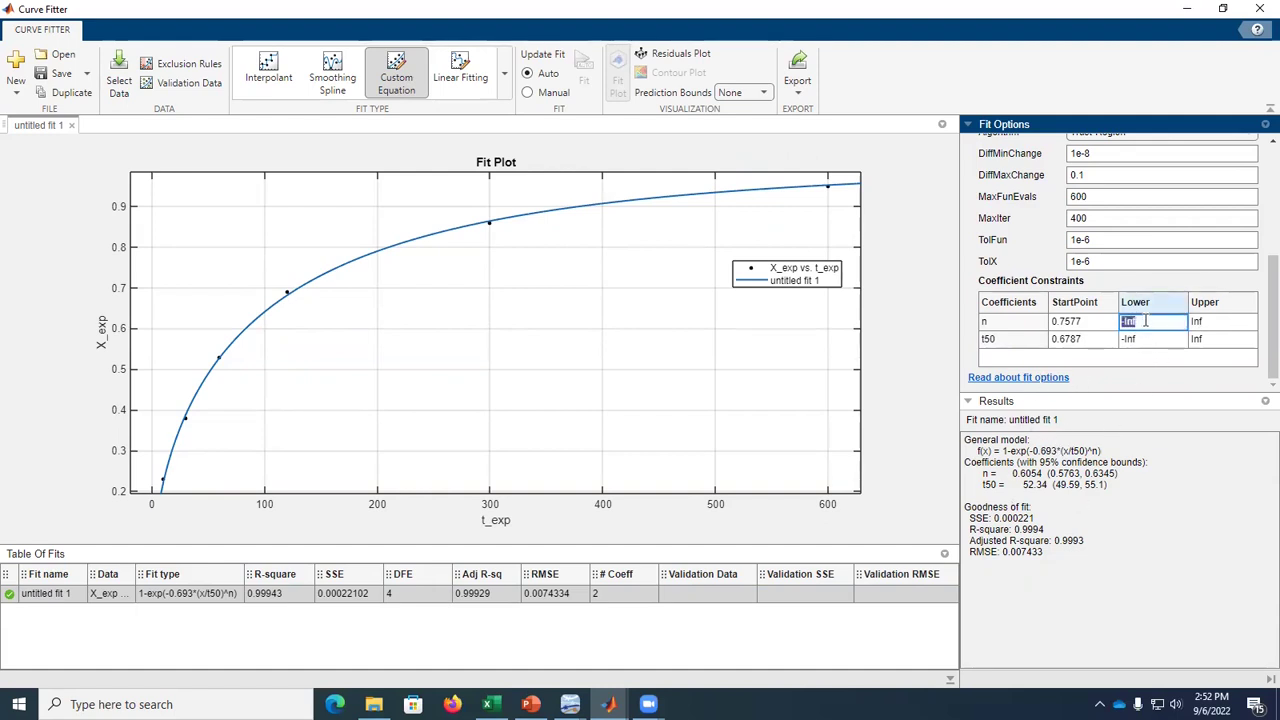
{"action": "key", "text": "Return"}
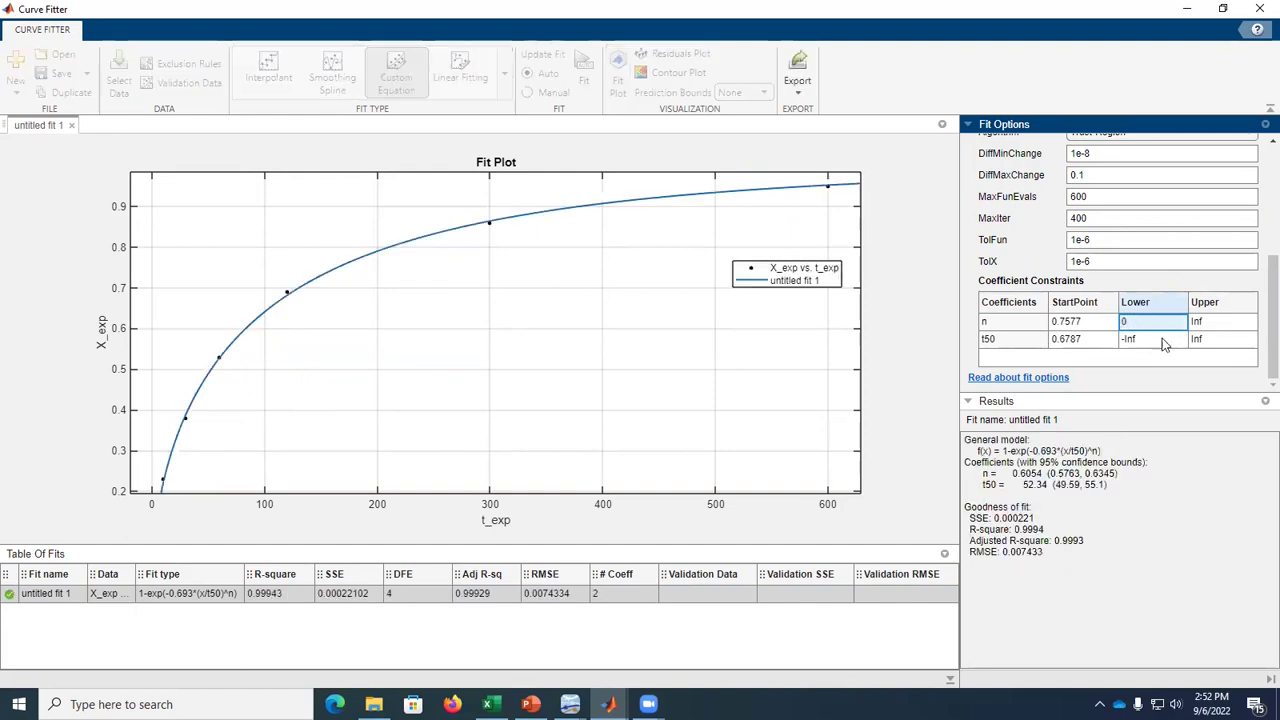
{"action": "left_click", "coordinate": [1145, 339]}
{"action": "double_click", "coordinate": [1145, 339]}
{"action": "key", "text": "Return"}
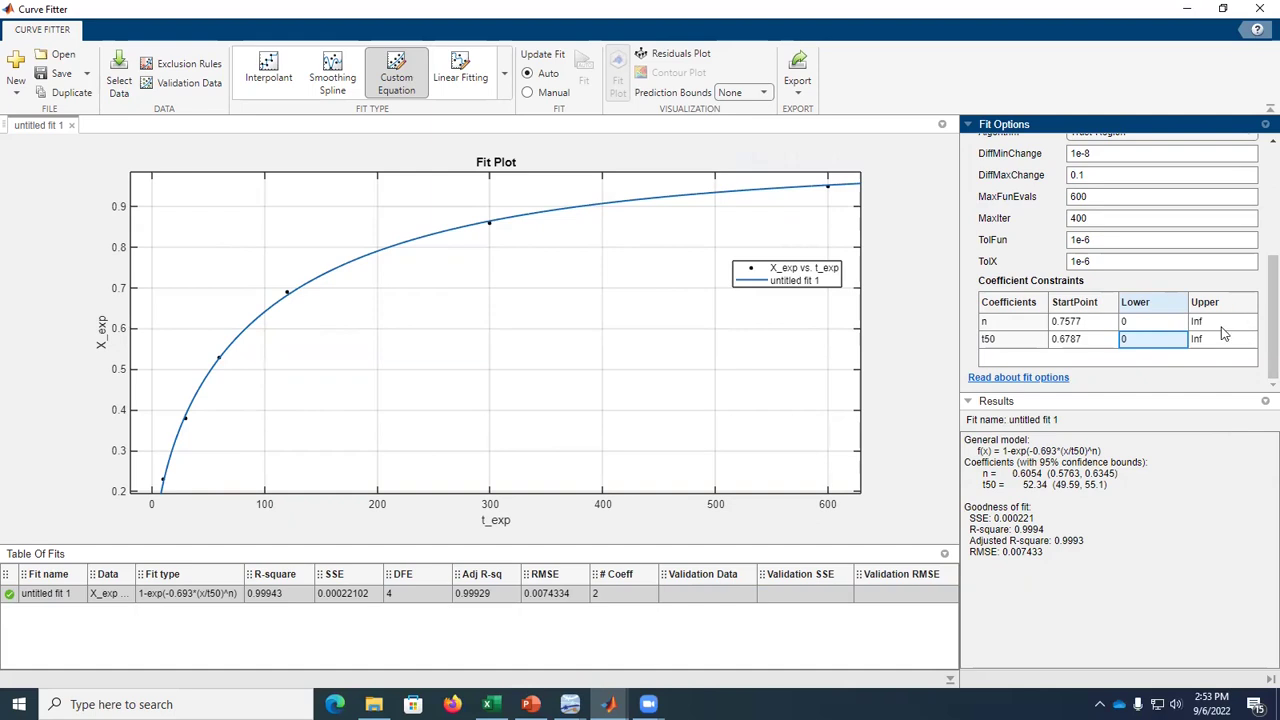
Set the upper bounds to 1 for n and 10000 for t50, then check the fitted coefficients.
{"action": "double_click", "coordinate": [1204, 322]}
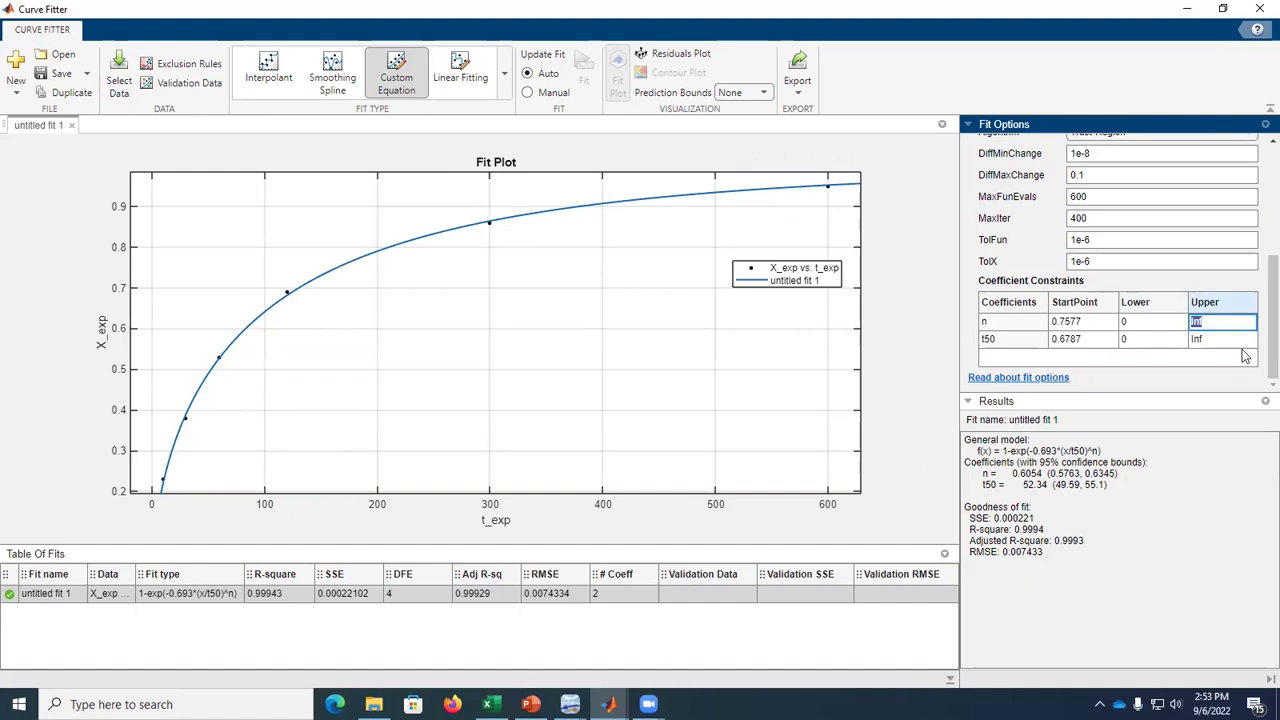
{"action": "key", "text": "Return"}
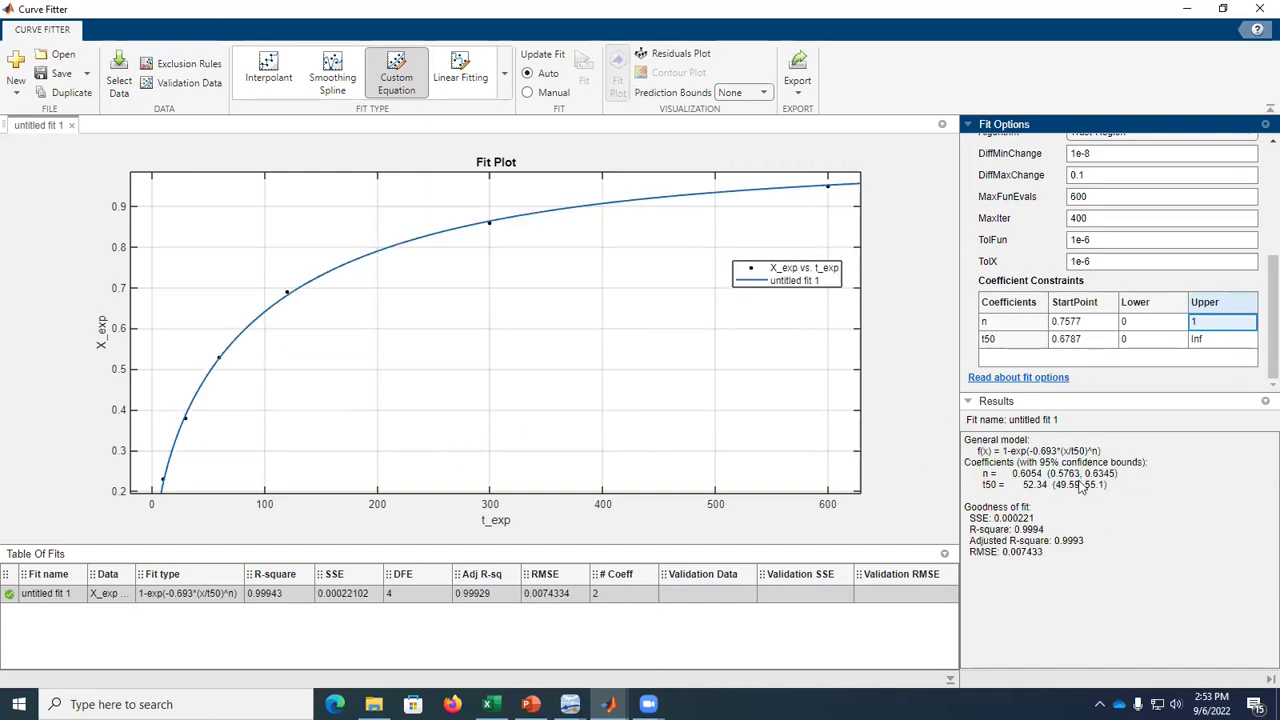
{"action": "double_click", "coordinate": [1208, 339]}
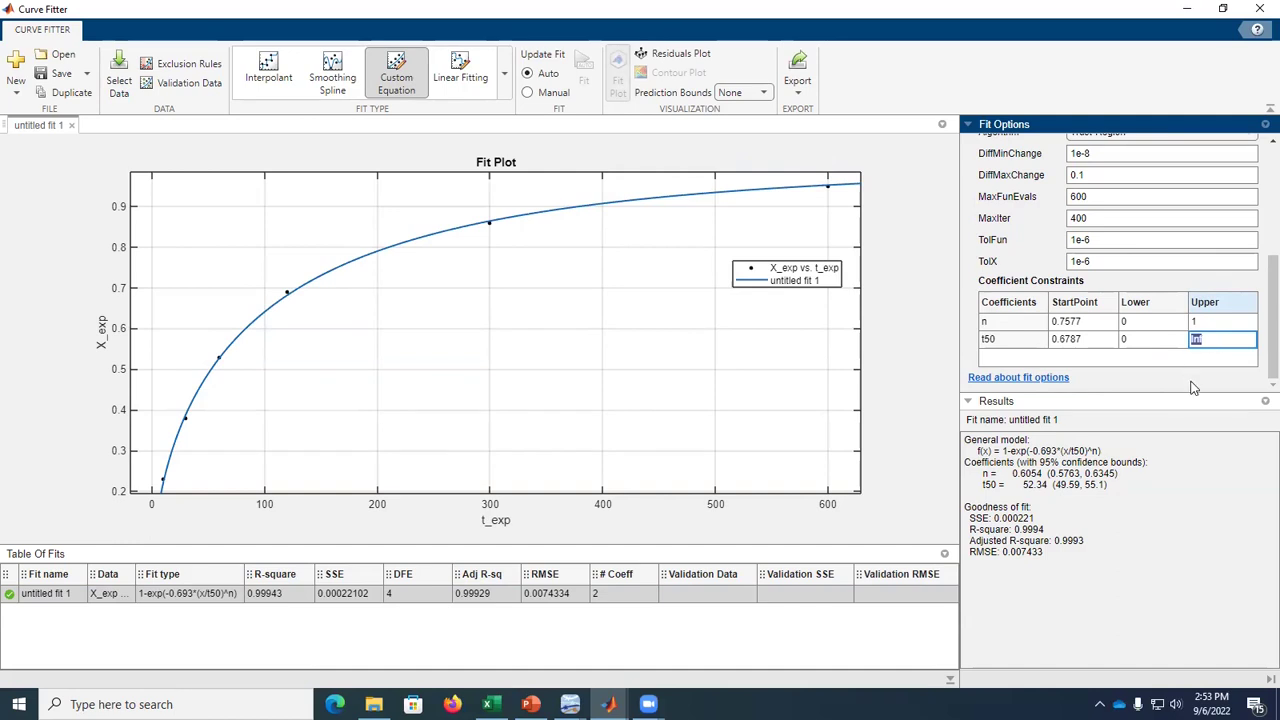
{"action": "type", "text": "10000"}
{"action": "key", "text": "Return"}
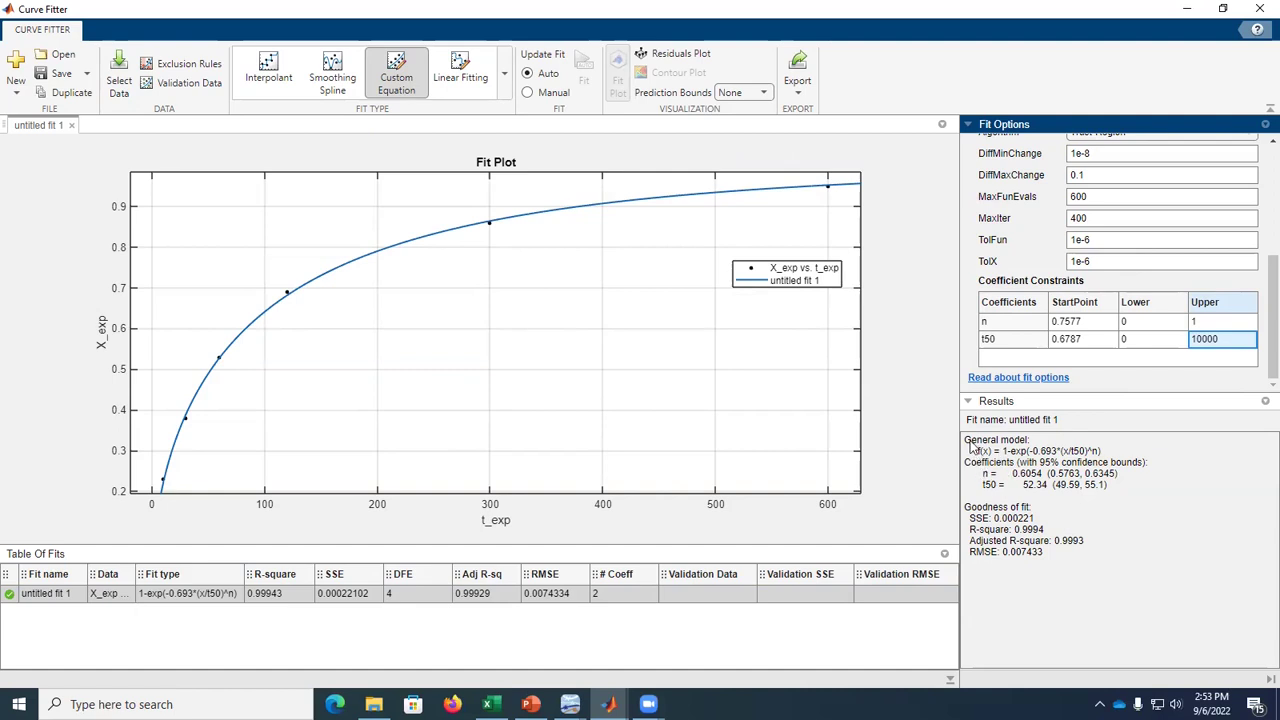
{"action": "left_click_drag", "start_coordinate": [967, 441], "coordinate": [1130, 490]}
{"action": "left_click", "coordinate": [1036, 488]}
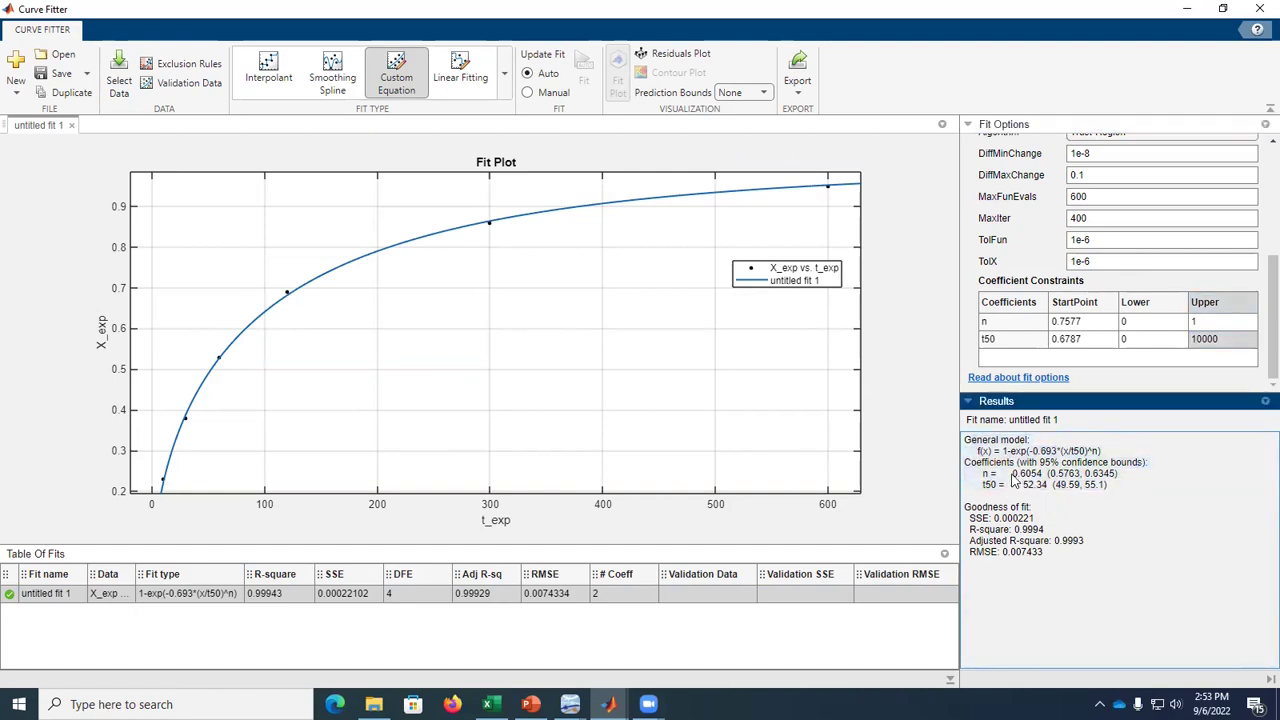
{"action": "scroll", "coordinate": [1259, 296], "scroll_direction": "up", "scroll_amount": 5}
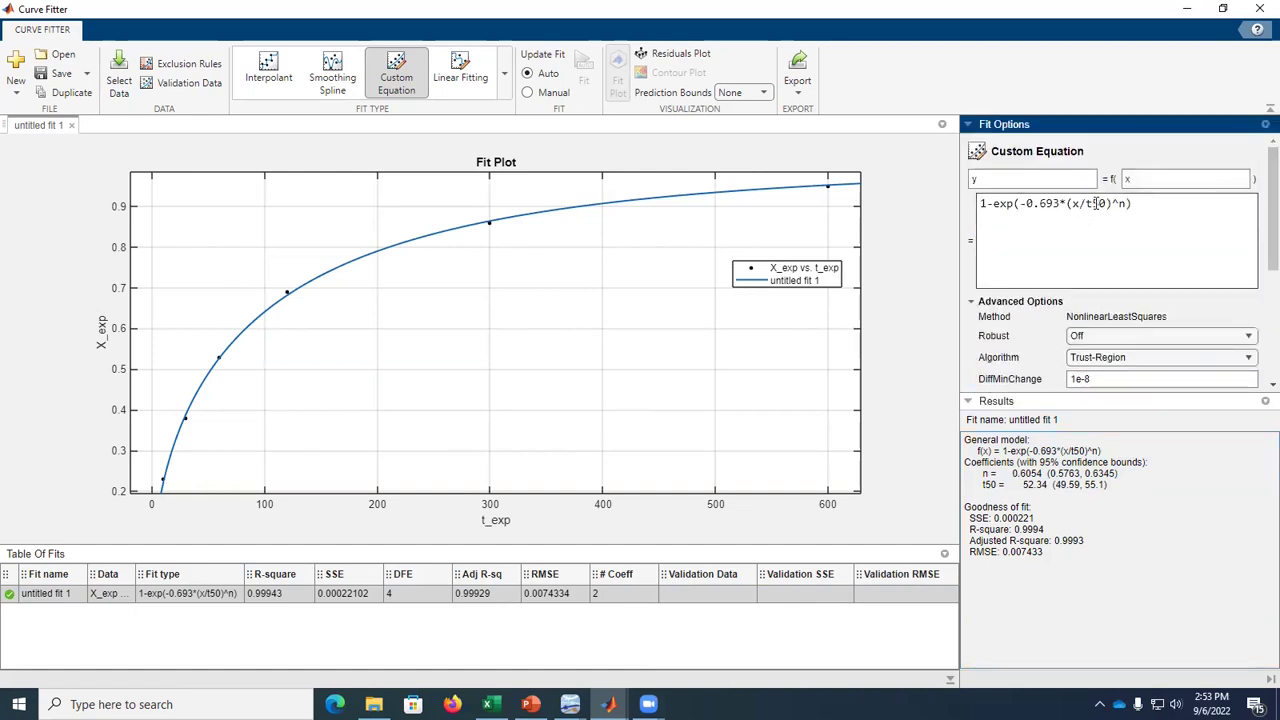
{"action": "left_click", "coordinate": [1038, 490]}
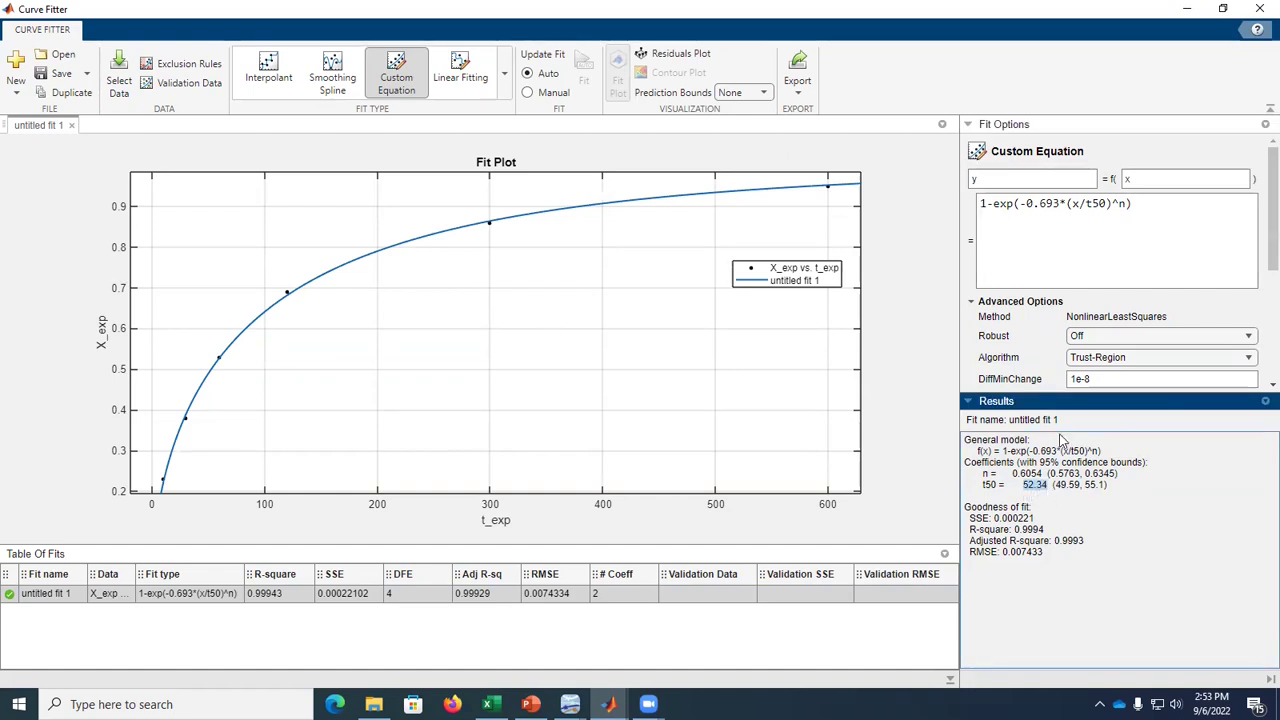
{"action": "left_click", "coordinate": [1122, 204]}
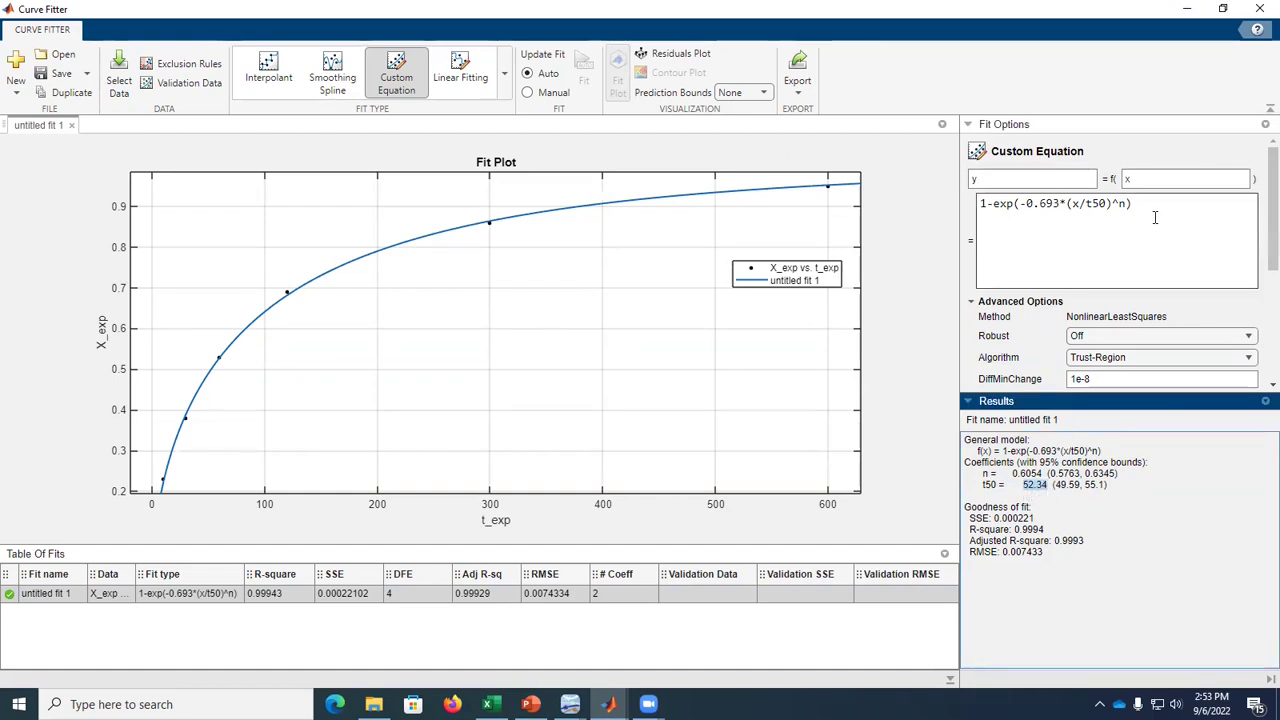
{"action": "double_click", "coordinate": [1040, 484]}
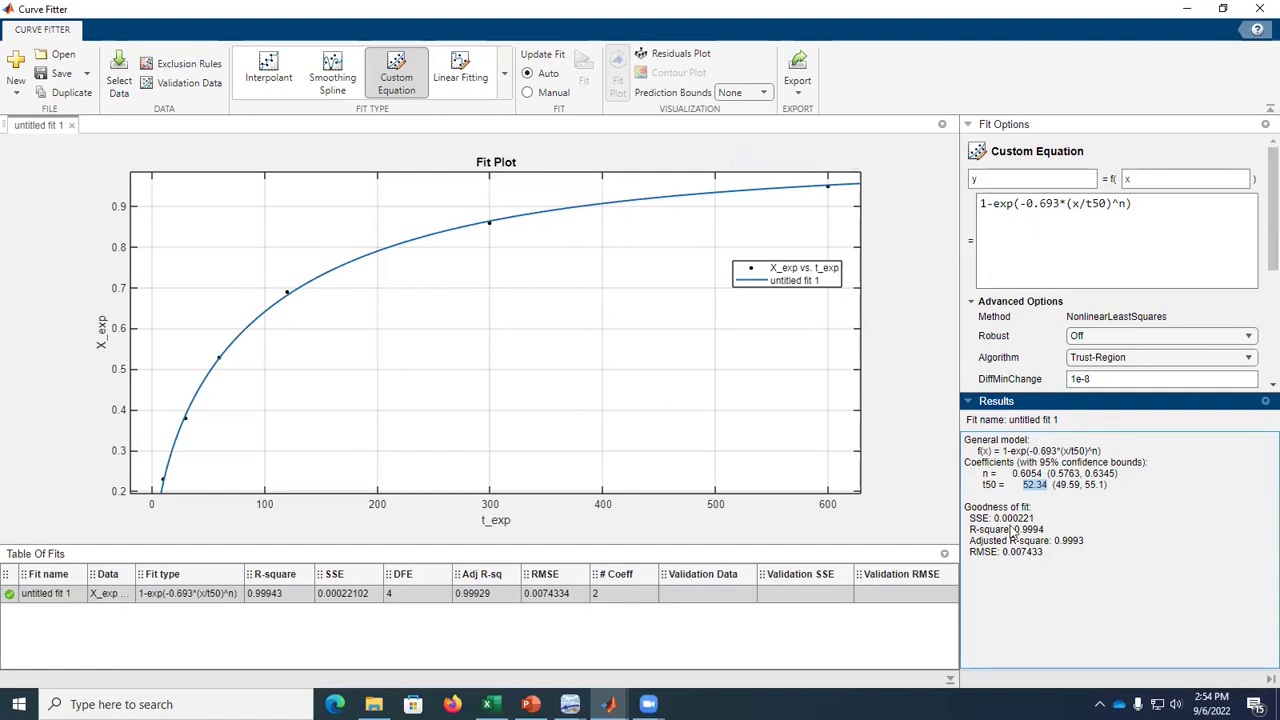
{"action": "left_click", "coordinate": [608, 704]}
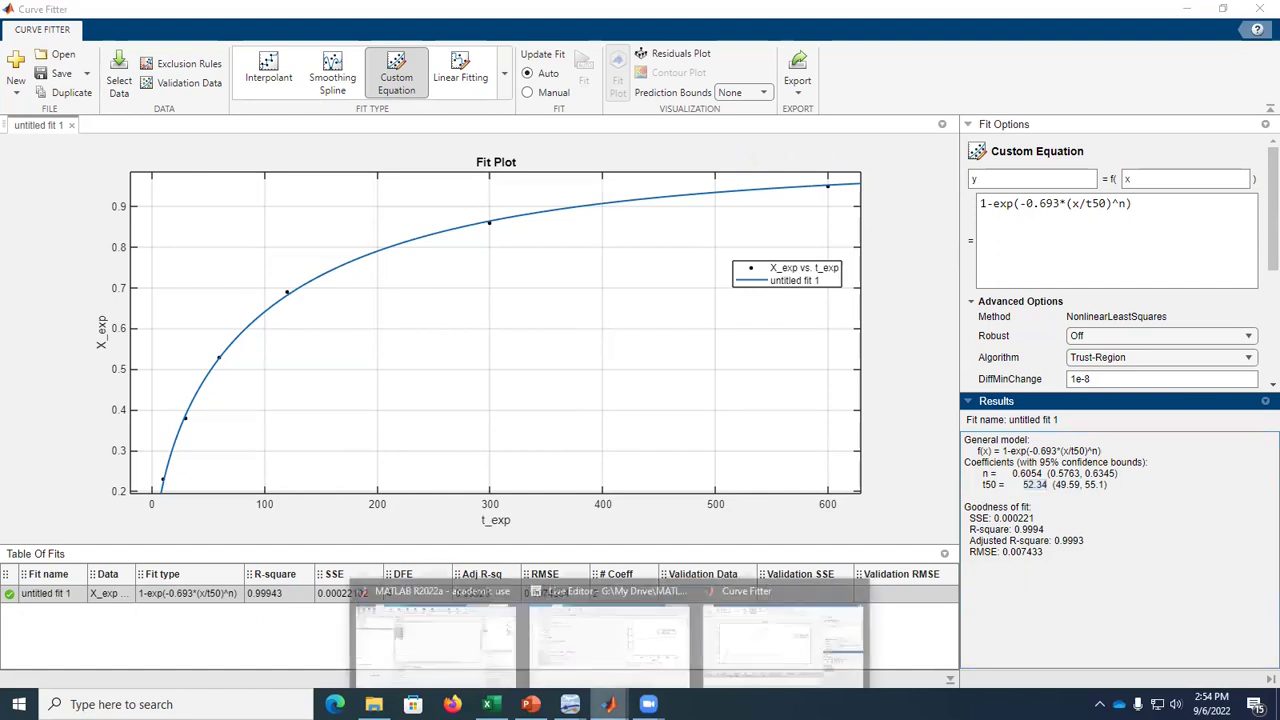
In the Rx_model Live Script, change t50 to 52 and n to 0.6.
{"action": "left_click", "coordinate": [600, 627]}
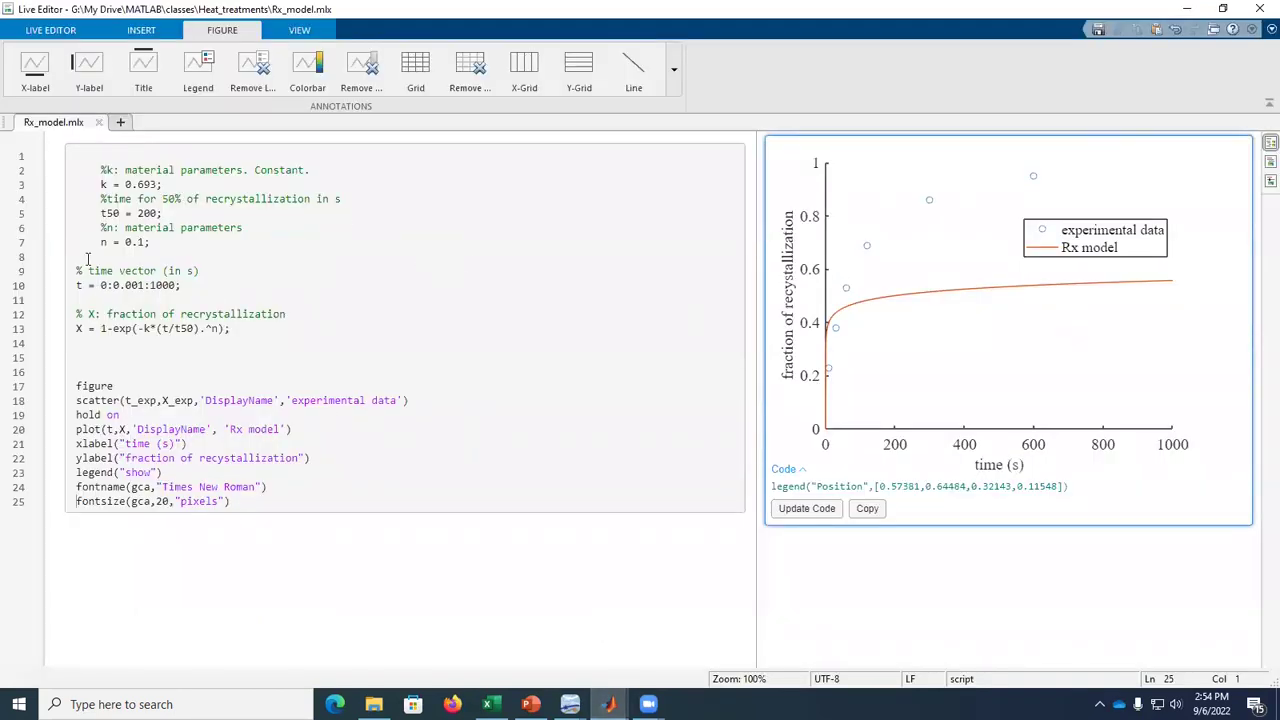
{"action": "left_click_drag", "start_coordinate": [160, 213], "coordinate": [137, 213]}
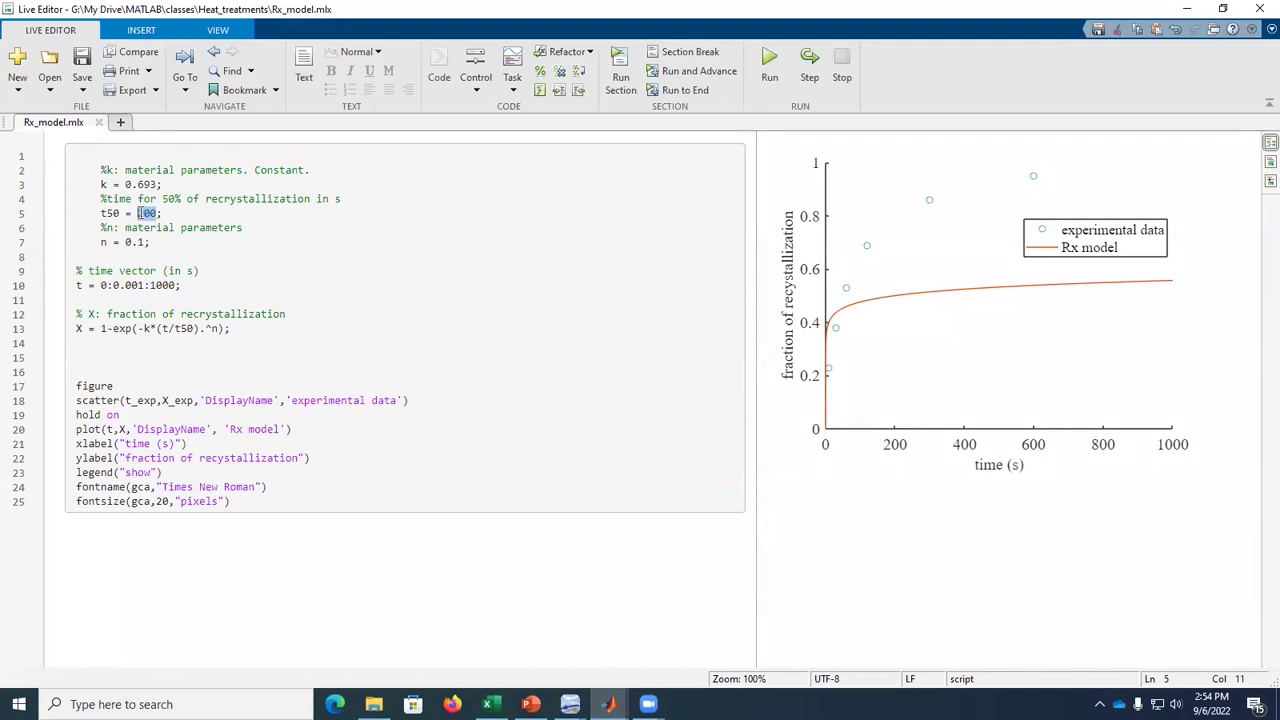
{"action": "type", "text": "20"}
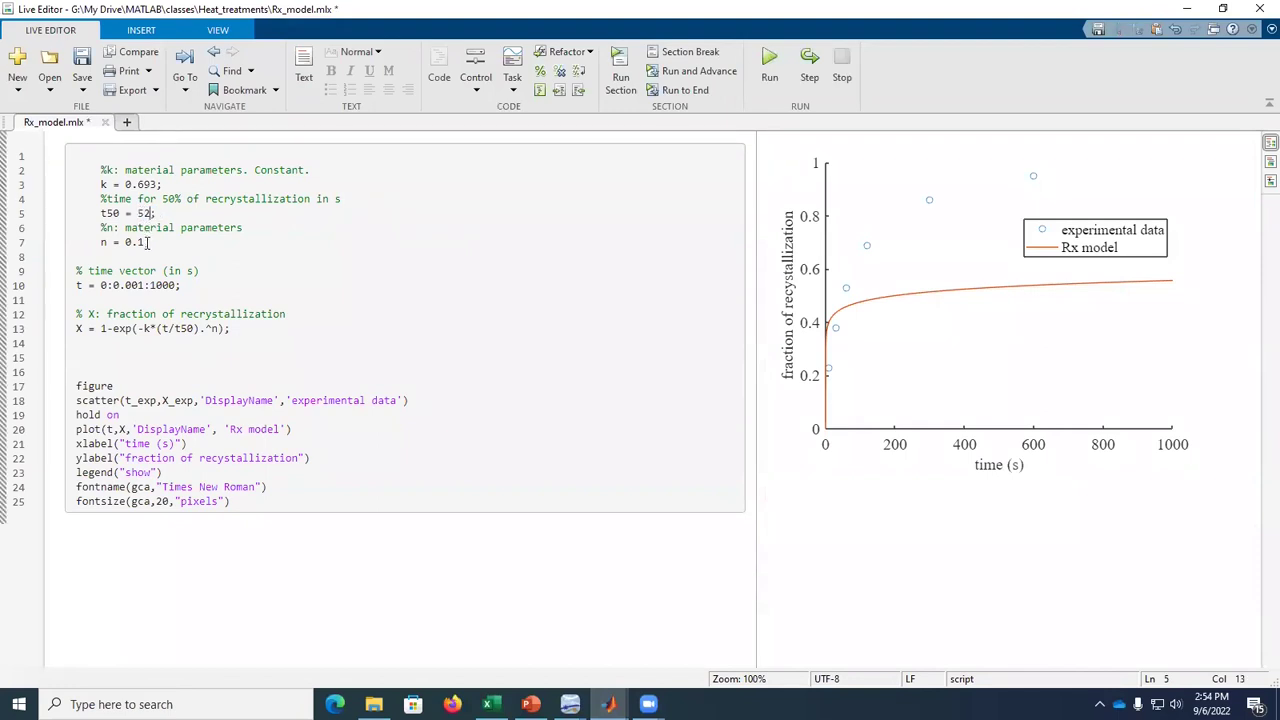
{"action": "left_click_drag", "start_coordinate": [148, 243], "coordinate": [138, 243]}
{"action": "type", "text": "6;"}
Rerun the section to redraw the model curve and move the legend lower.
{"action": "left_click", "coordinate": [621, 65]}
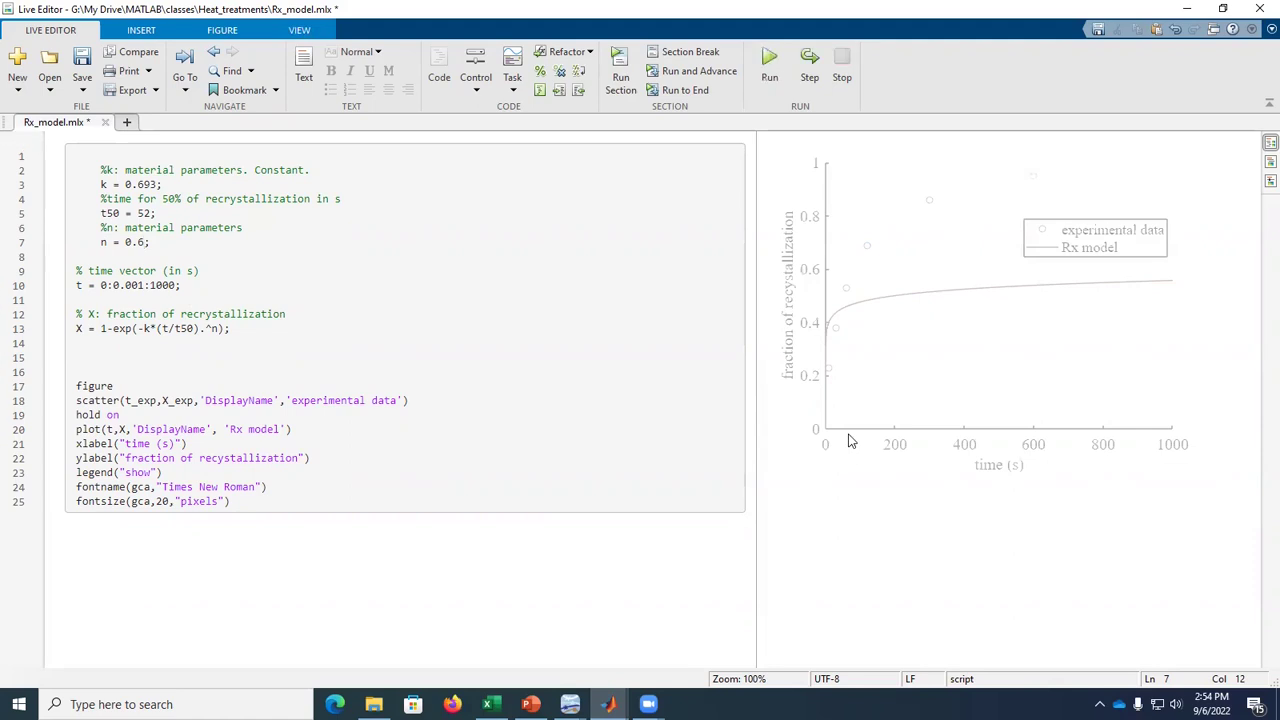
{"action": "left_click", "coordinate": [1086, 221]}
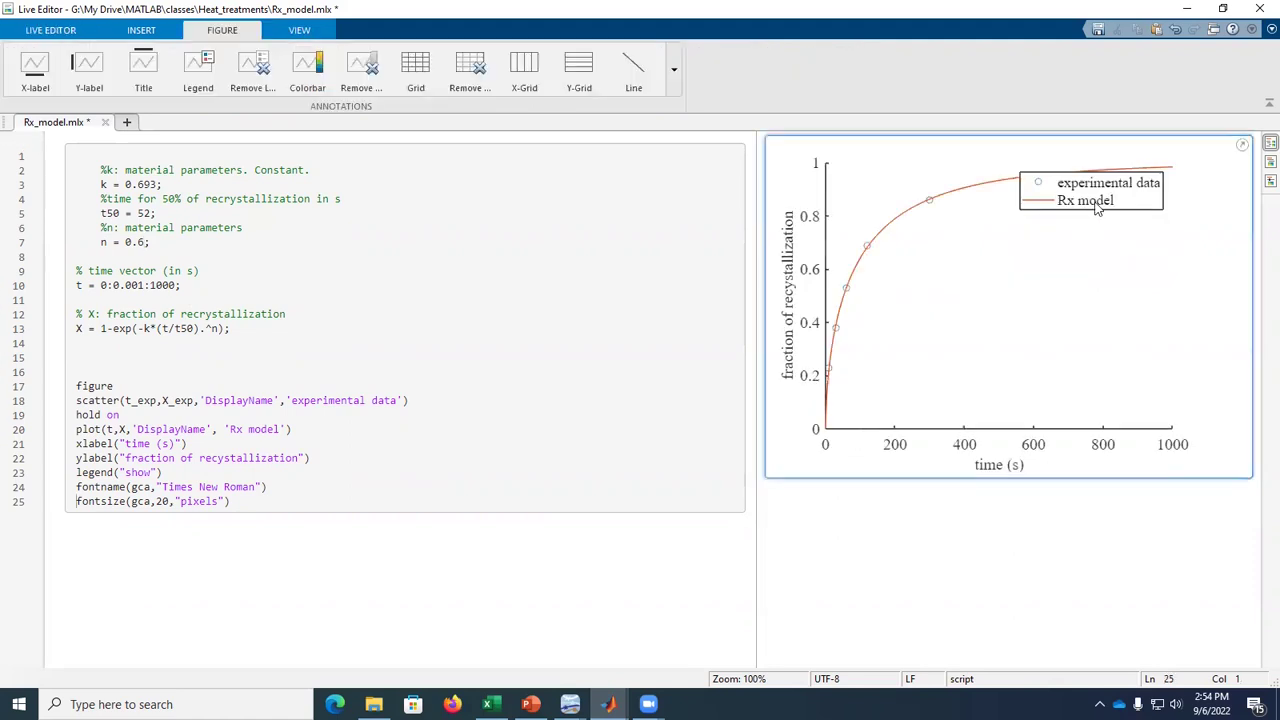
{"action": "left_click_drag", "start_coordinate": [1101, 203], "coordinate": [1110, 260]}
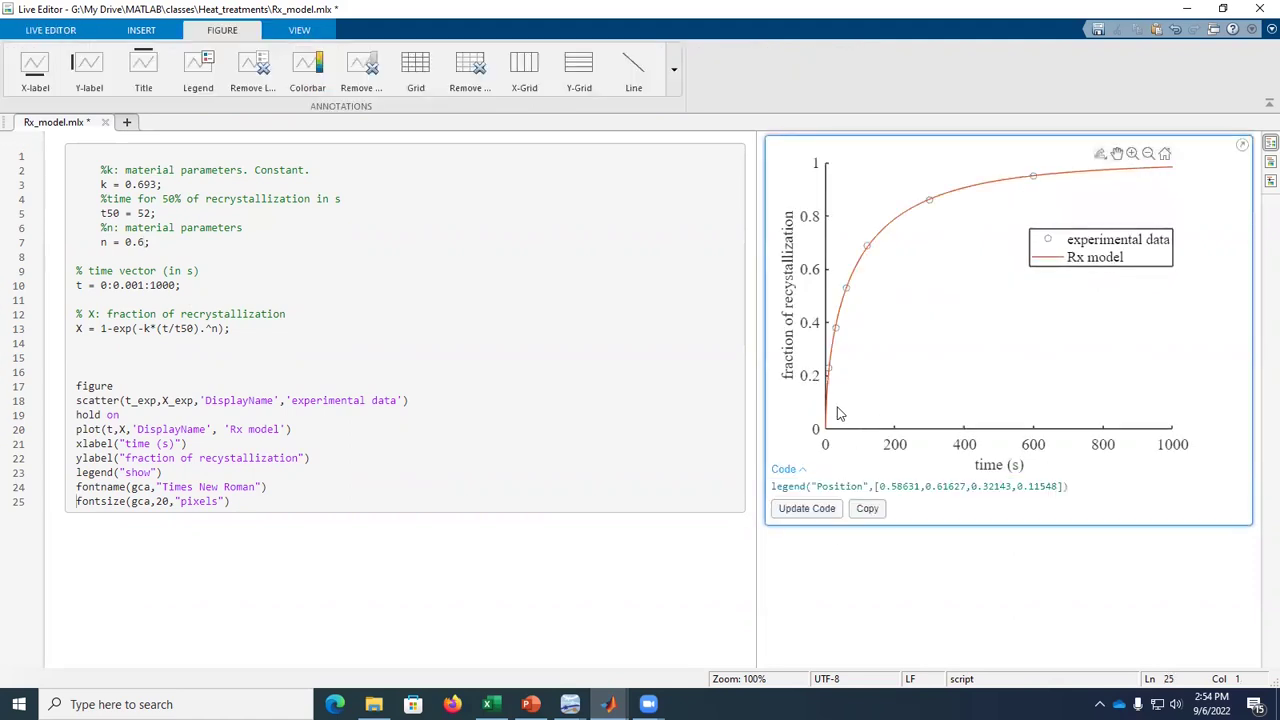